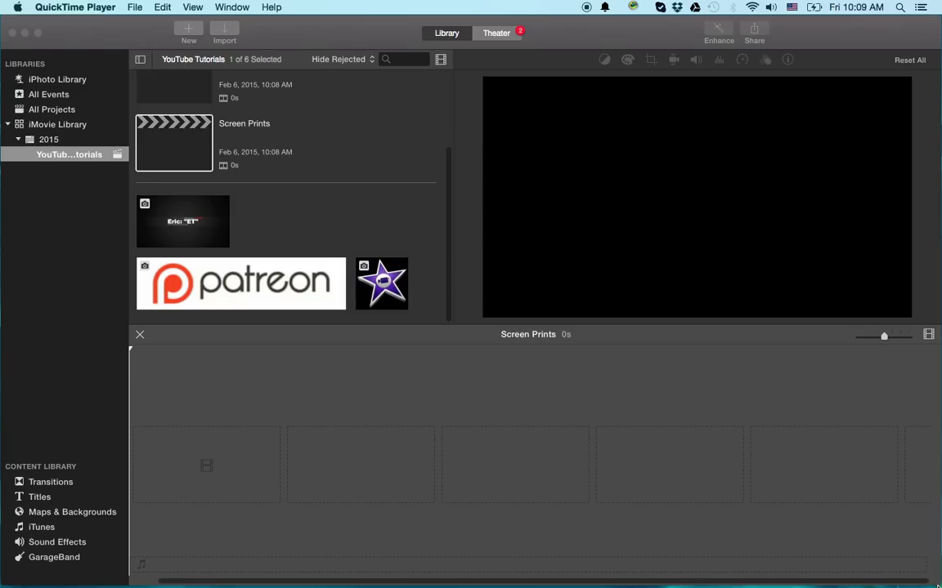
Step: Shrink the iMovie window from its corner so CMDShift3.png, CMDShift4.png and Patreon.png show beside it
drag(938, 585, 862, 554)
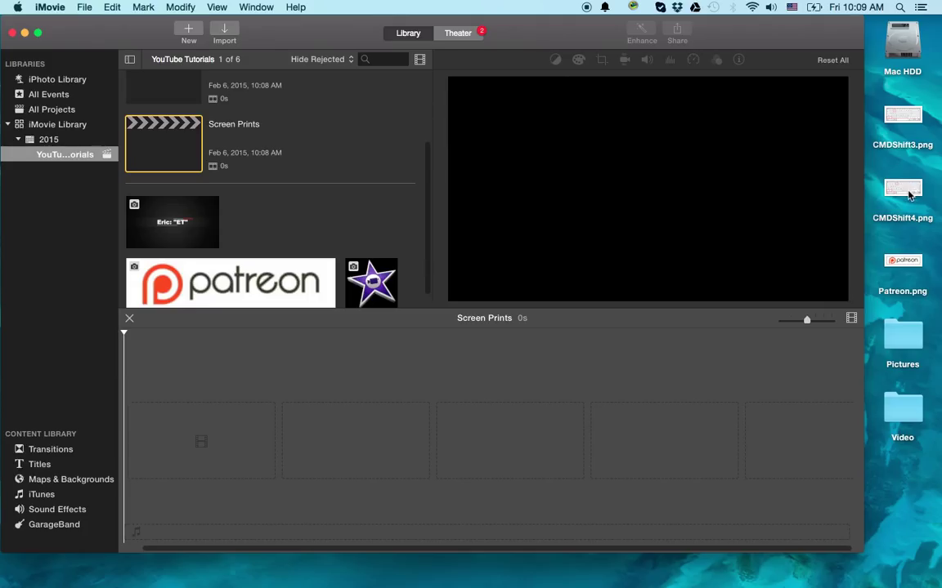
Step: Open CMDShift4.png in Preview and move its window into place
double_click(903, 190)
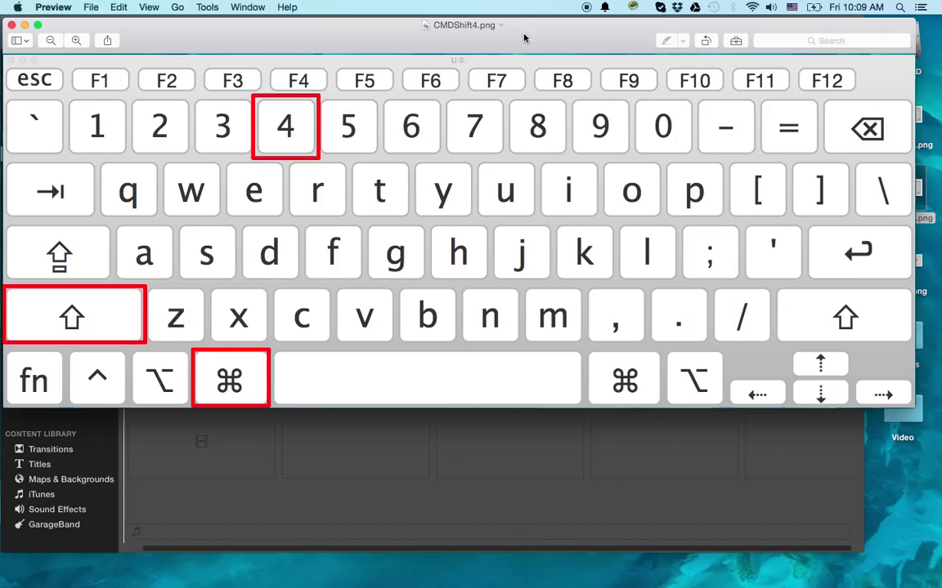
drag(456, 38, 512, 62)
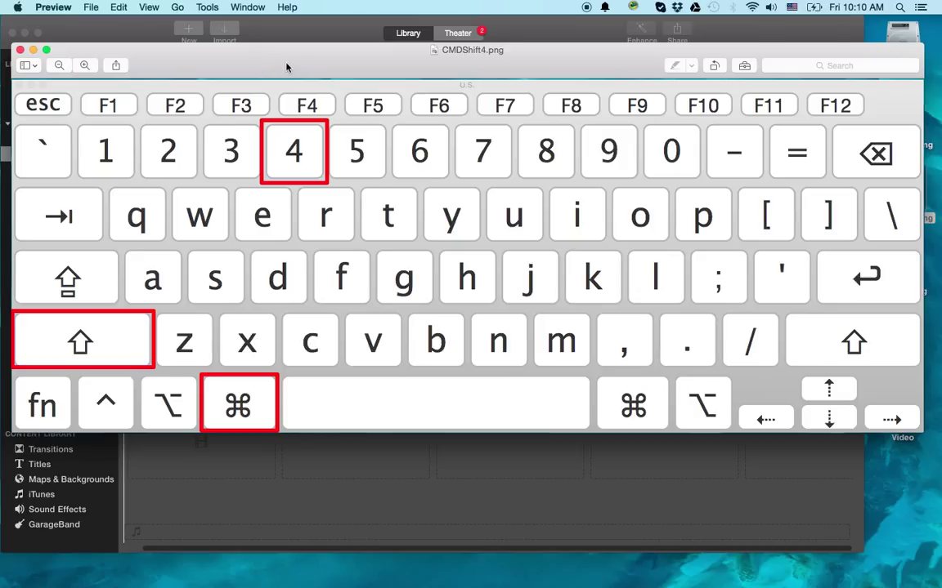
Step: Capture a region of the keyboard image with Cmd+Shift+4, then view and close the new Screen Shot file
key(super+shift+4)
drag(162, 49, 597, 456)
drag(802, 50, 737, 51)
click(905, 413)
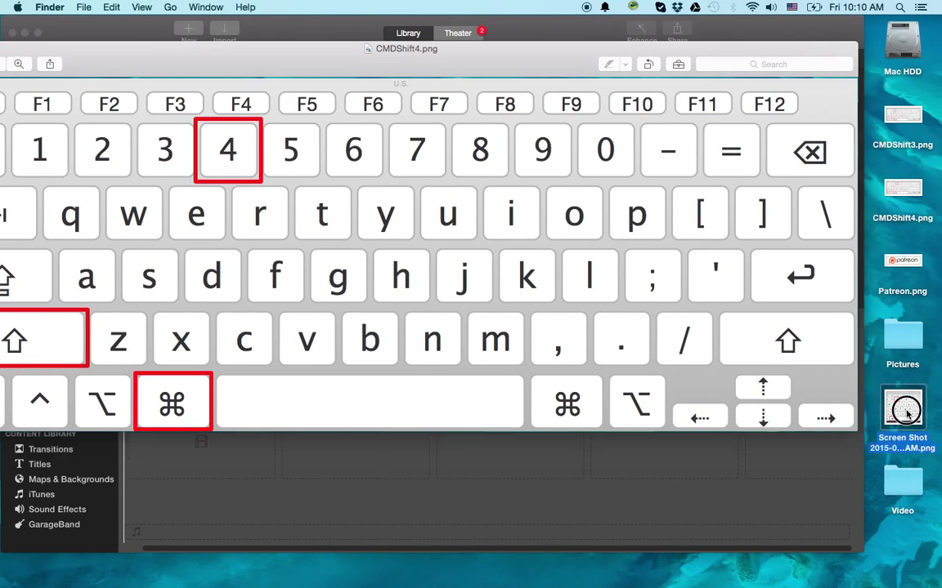
double_click(905, 413)
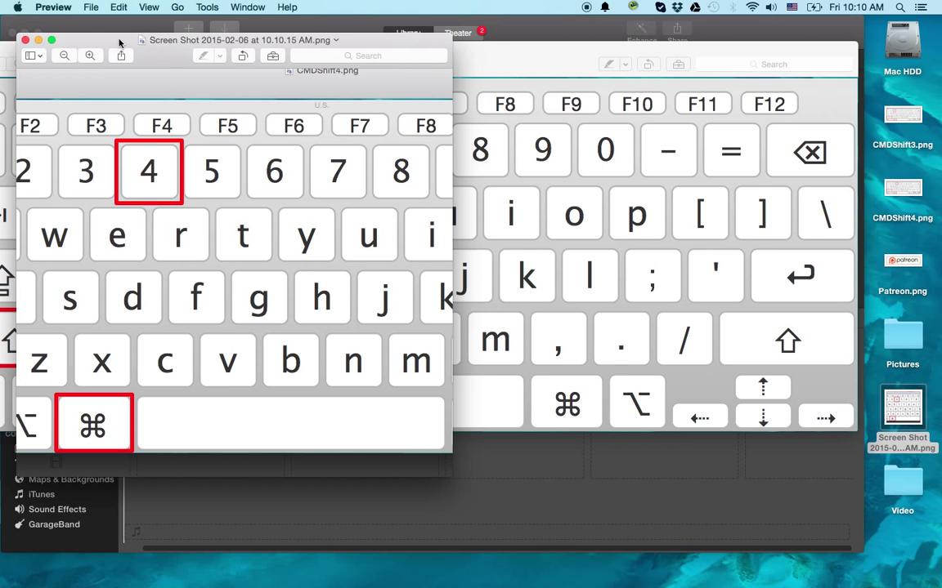
click(25, 39)
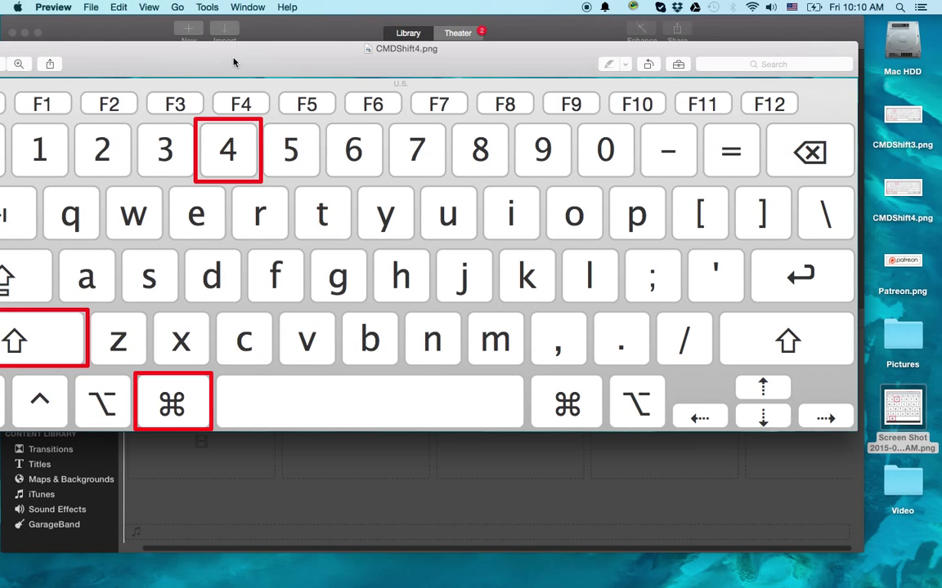
drag(233, 62, 318, 41)
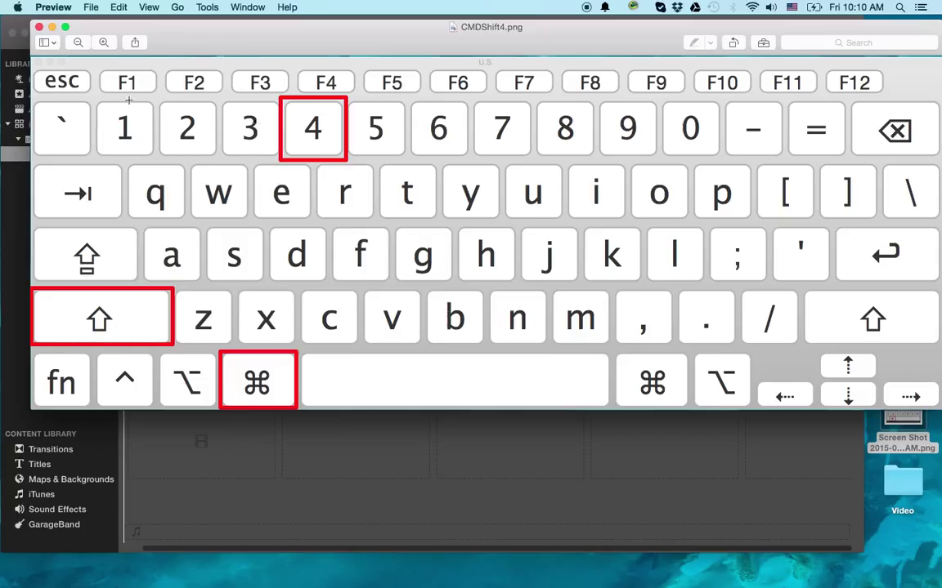
Step: Replace the CMDShift4 image with CMDShift3.png and take a full-screen screenshot to the desktop
click(39, 29)
click(898, 120)
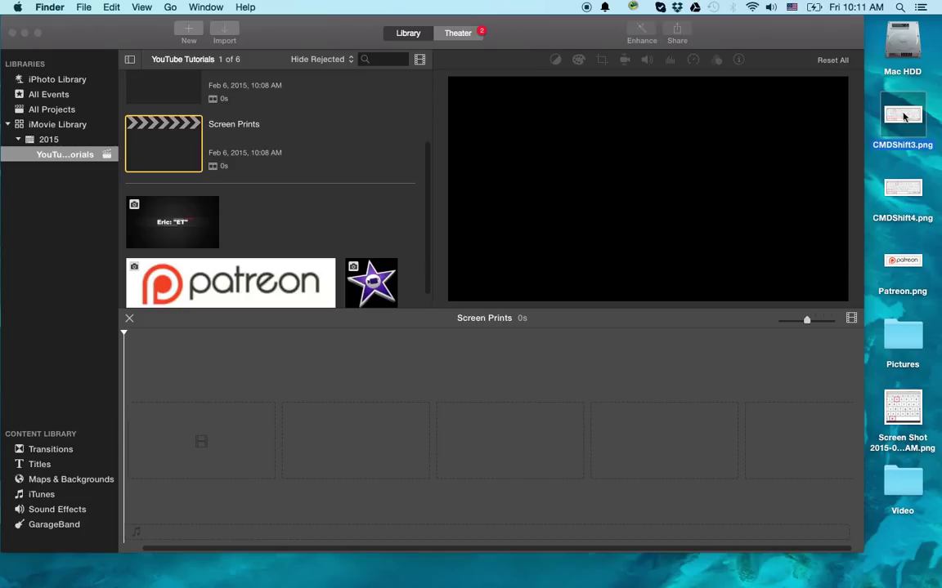
click(900, 114)
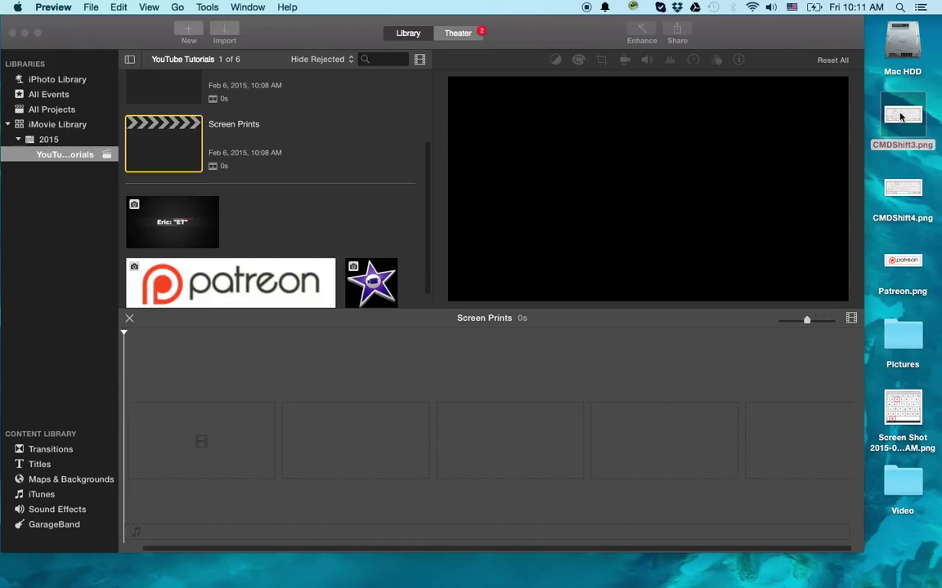
click(900, 113)
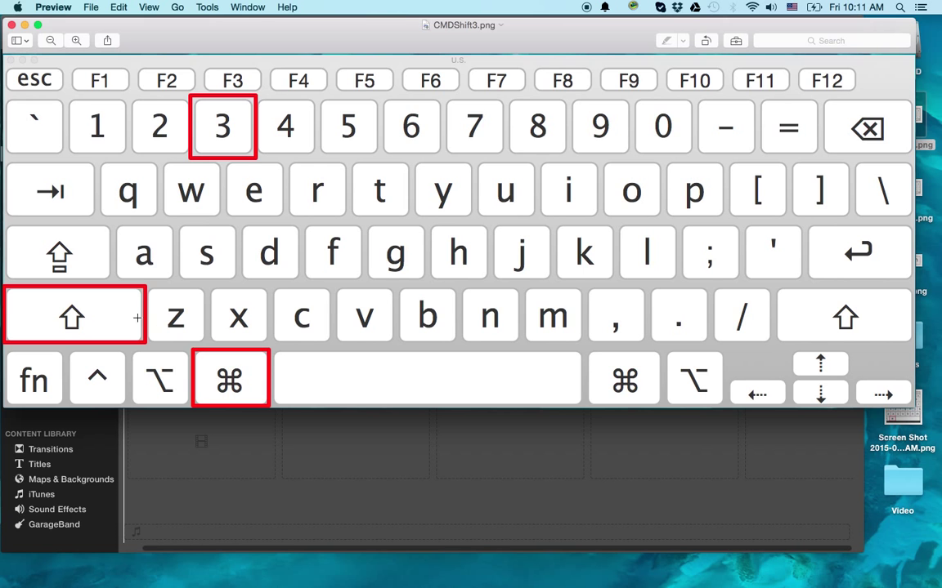
drag(325, 25, 330, 34)
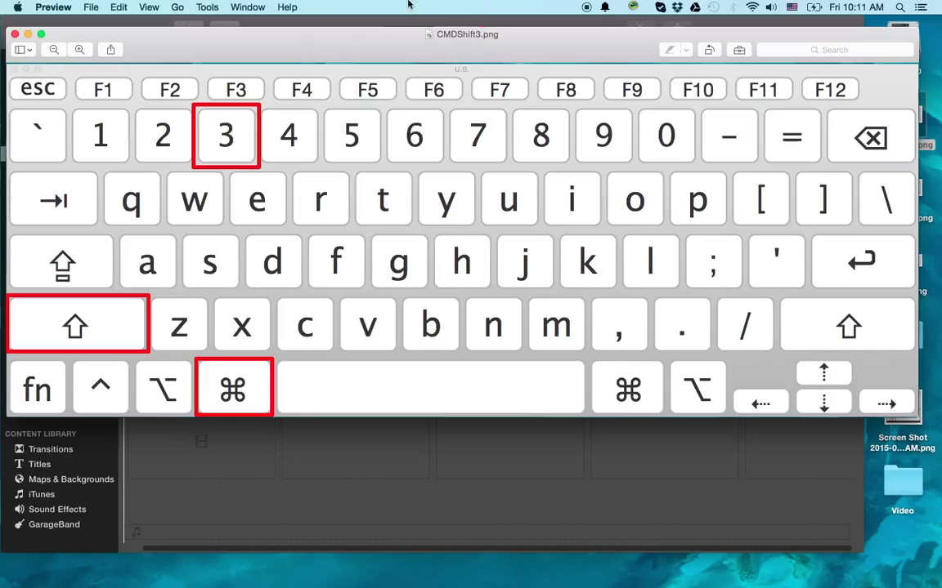
key(F12)
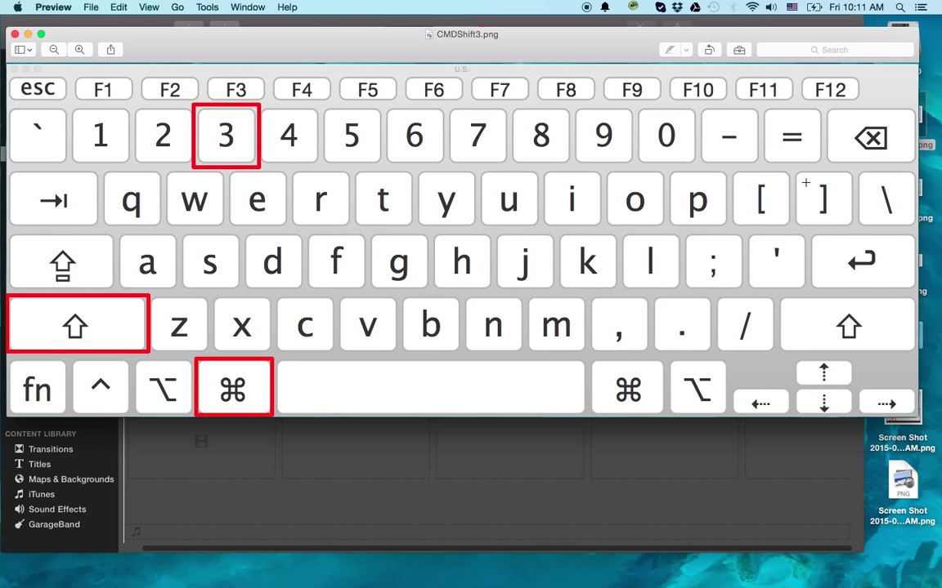
drag(727, 35, 664, 40)
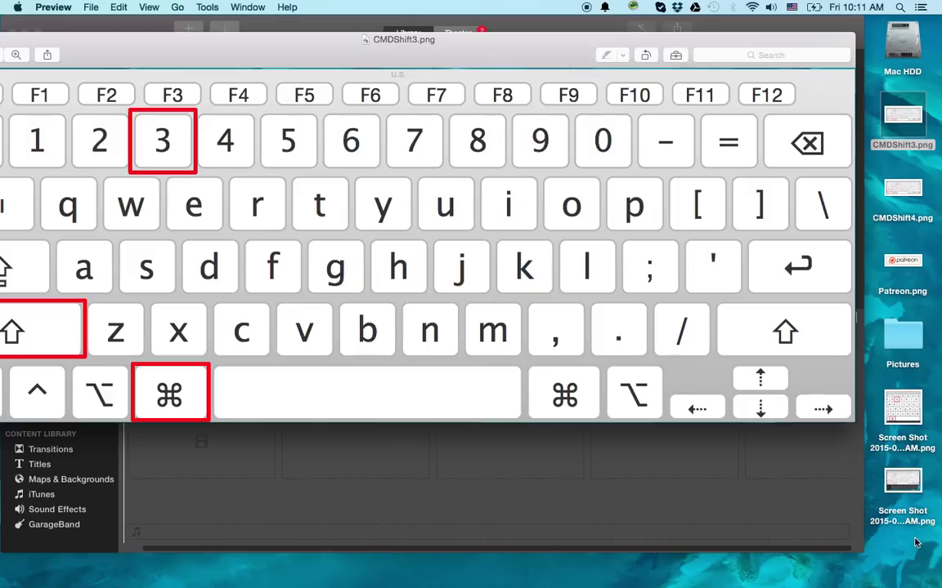
click(902, 480)
double_click(902, 479)
drag(273, 21, 316, 29)
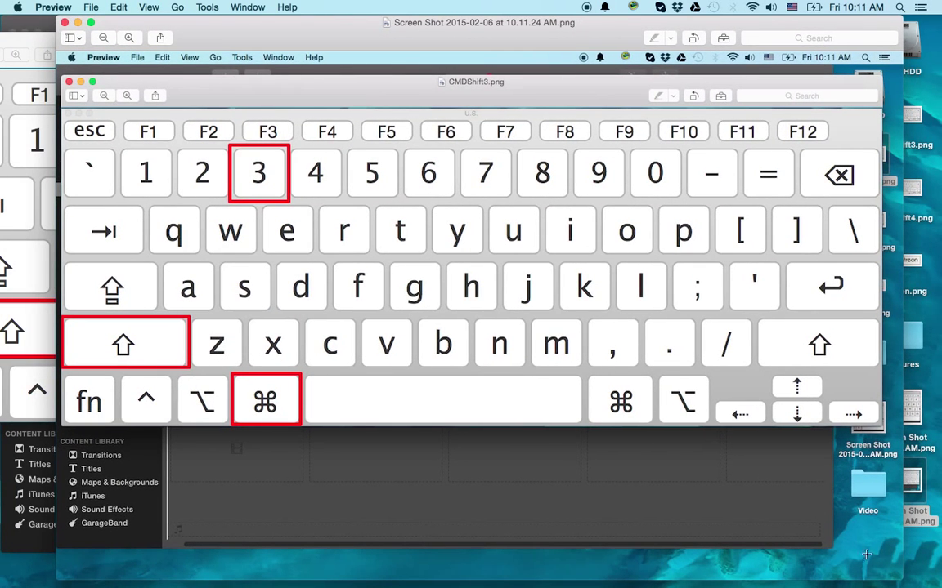
scroll(816, 497, down, 1)
scroll(816, 498, down, 3)
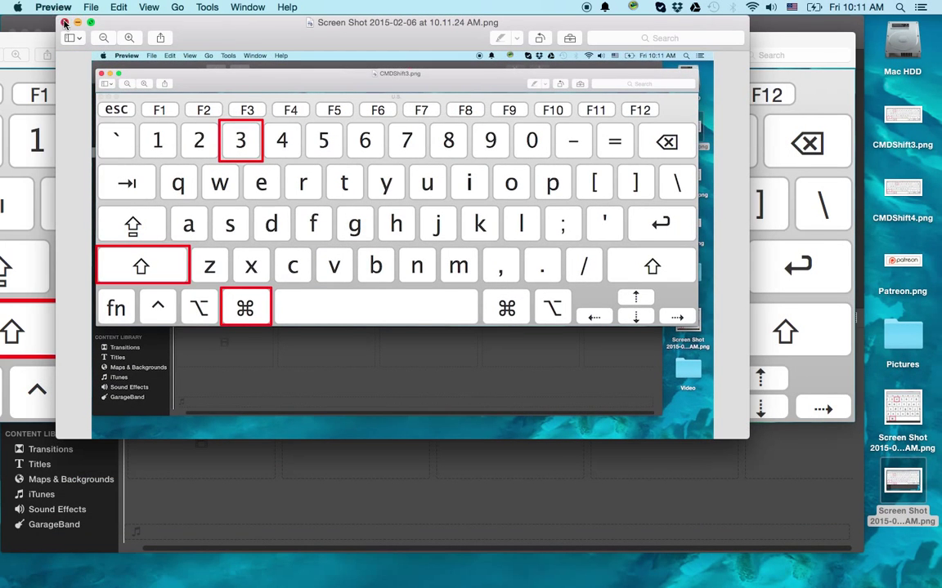
click(64, 22)
drag(176, 34, 199, 23)
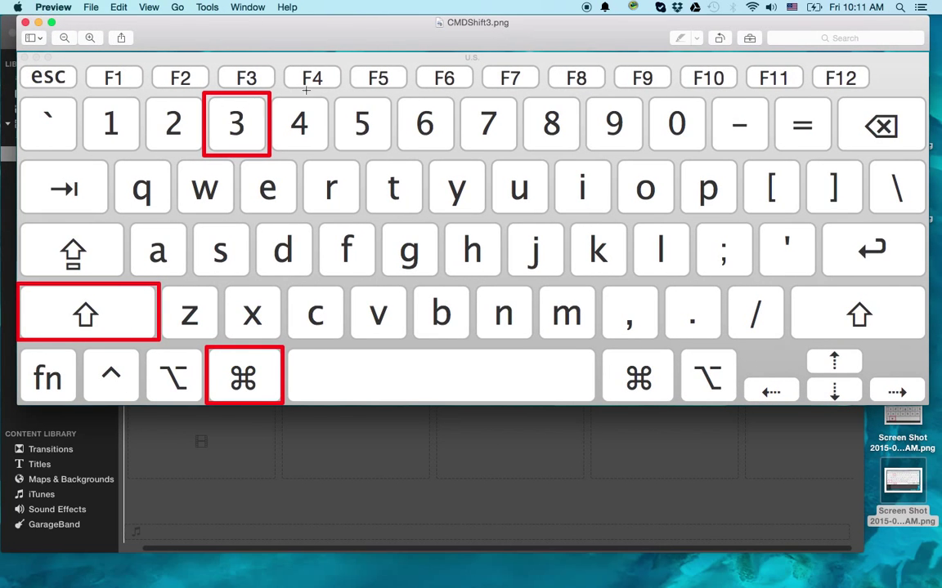
drag(312, 38, 321, 51)
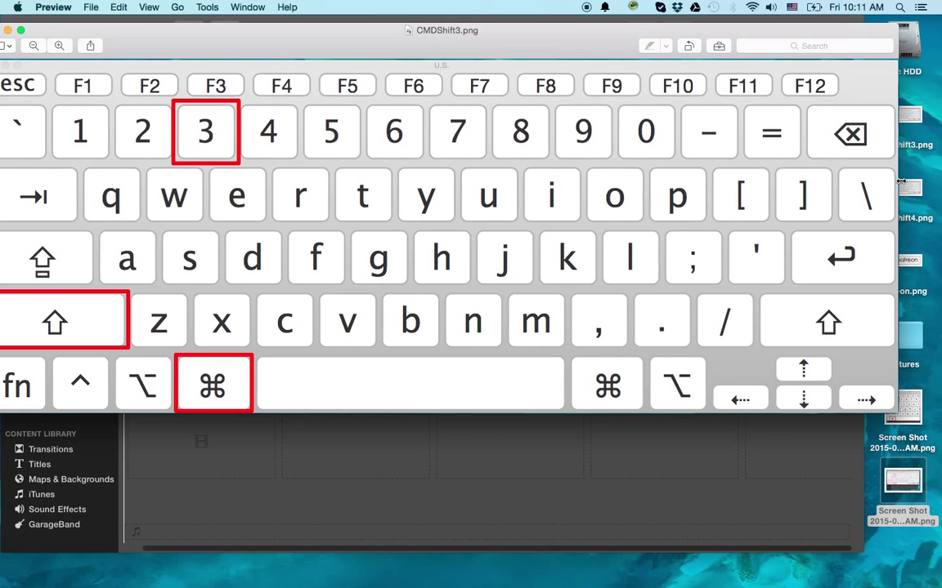
Step: Open CMDShift4.png too, shrink both Preview windows and stack CMDShift3 above CMDShift4
click(915, 194)
double_click(915, 195)
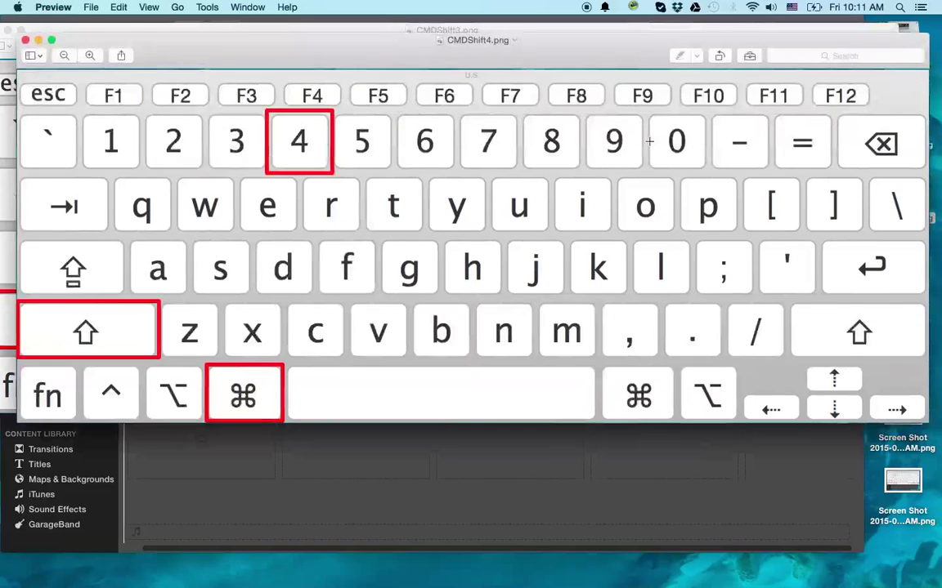
drag(935, 417, 794, 314)
drag(444, 38, 479, 308)
drag(470, 30, 490, 11)
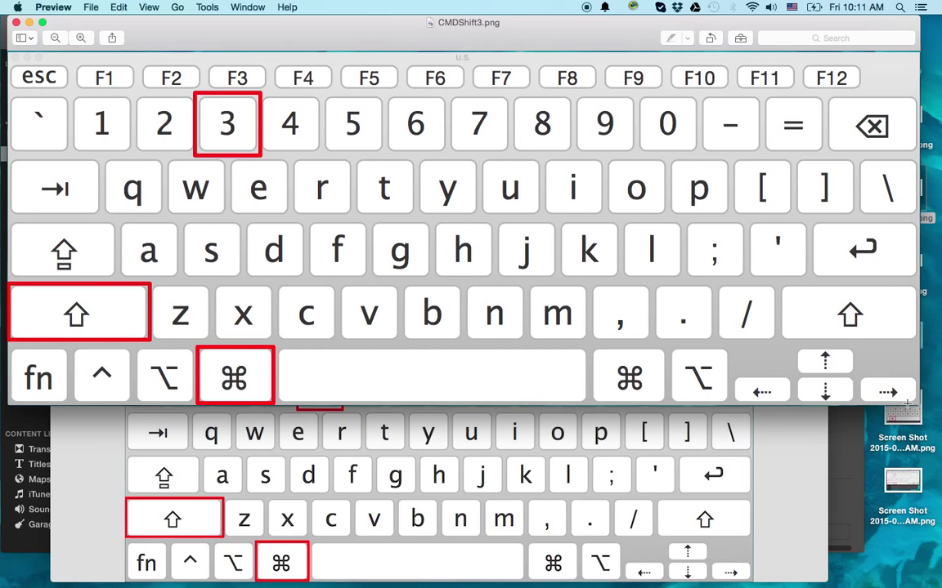
drag(825, 364, 782, 268)
drag(649, 30, 689, 46)
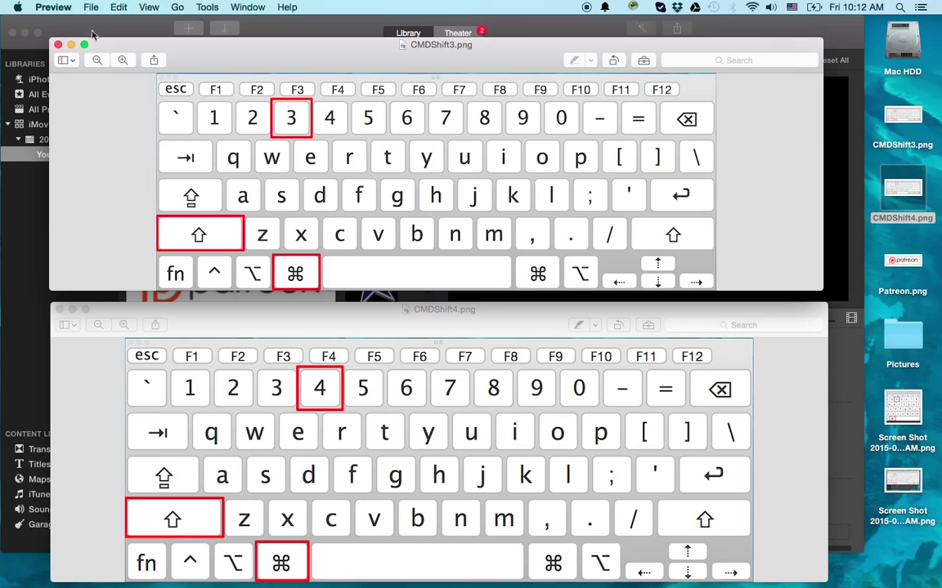
Step: Close both keyboard images and bring up a new Finder window
click(58, 45)
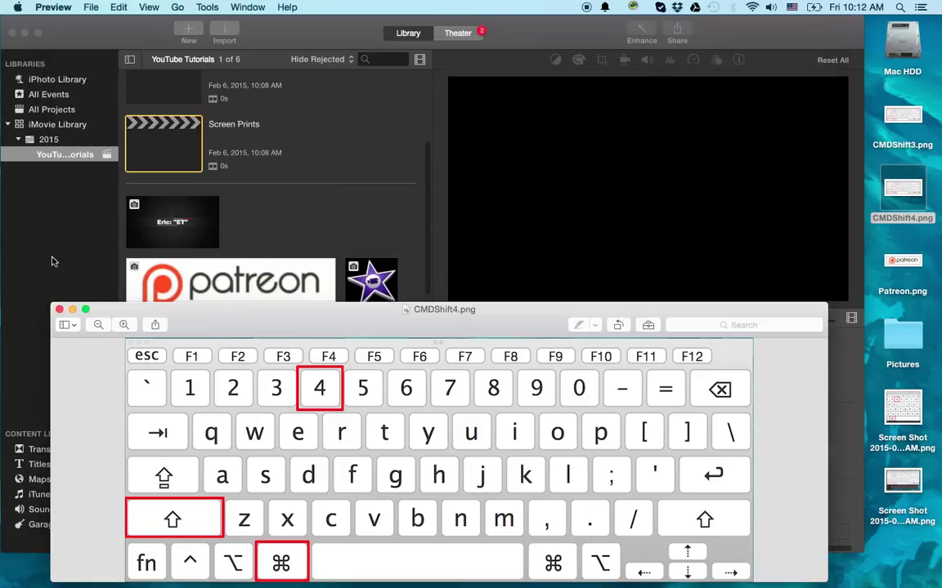
click(57, 309)
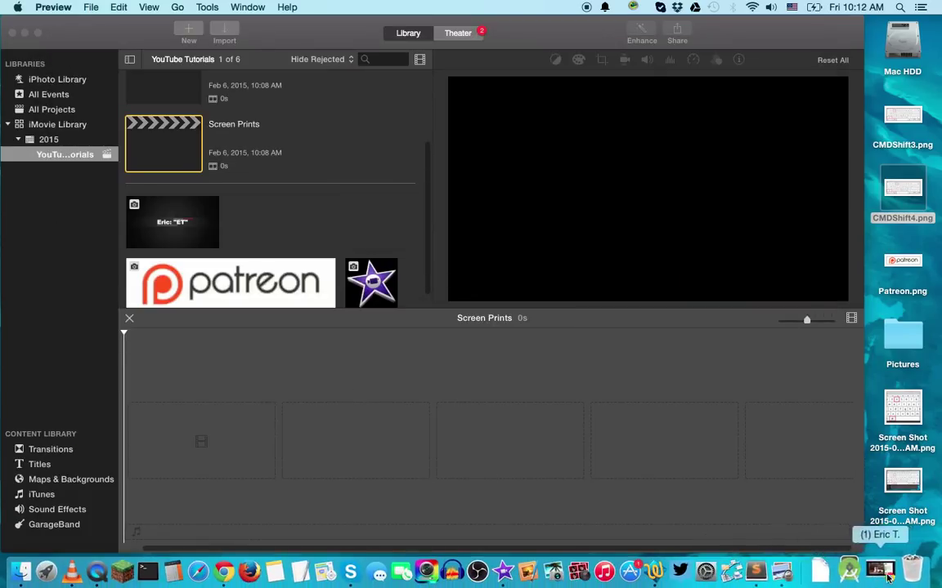
click(854, 571)
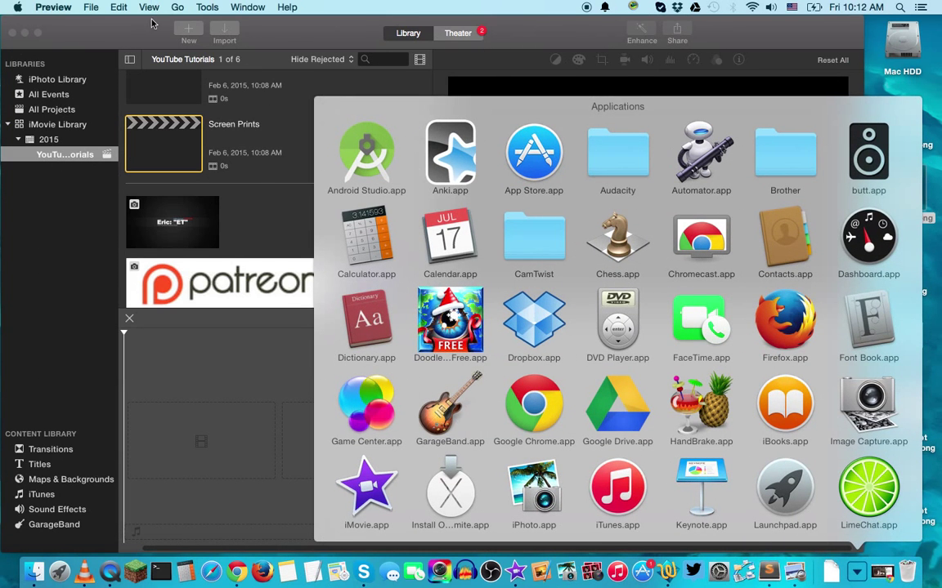
click(33, 573)
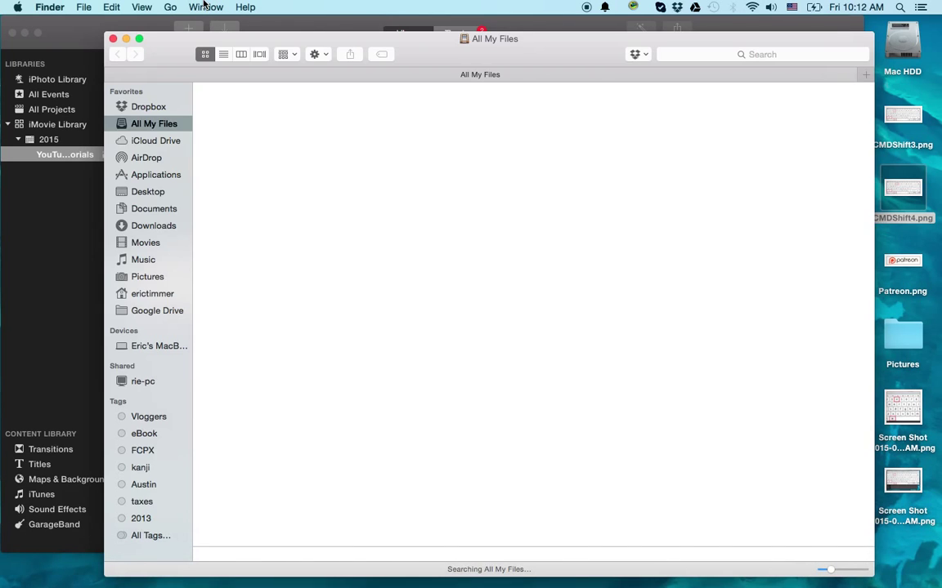
Step: Go to the Applications folder and open its Utilities folder
click(204, 6)
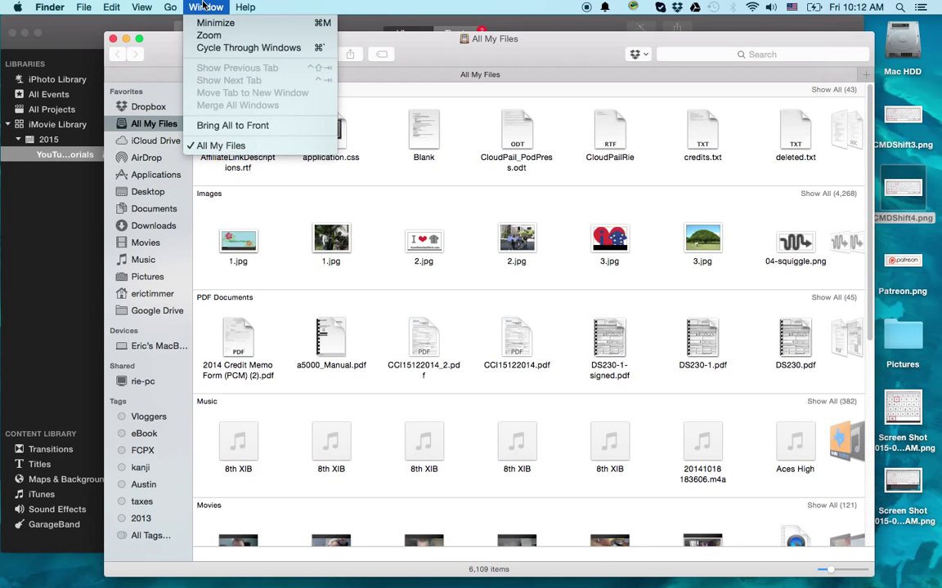
mouse_move(174, 7)
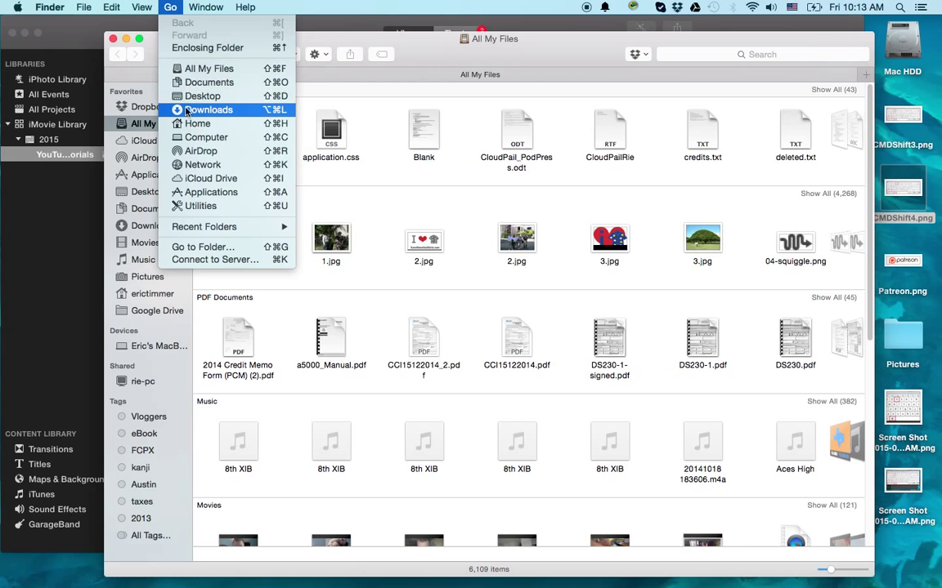
click(206, 192)
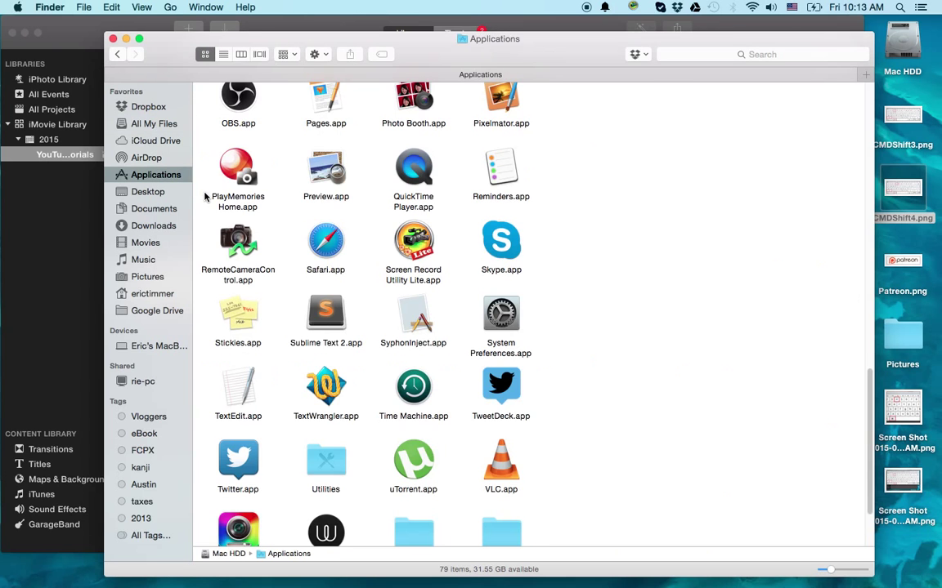
scroll(646, 257, down, 4)
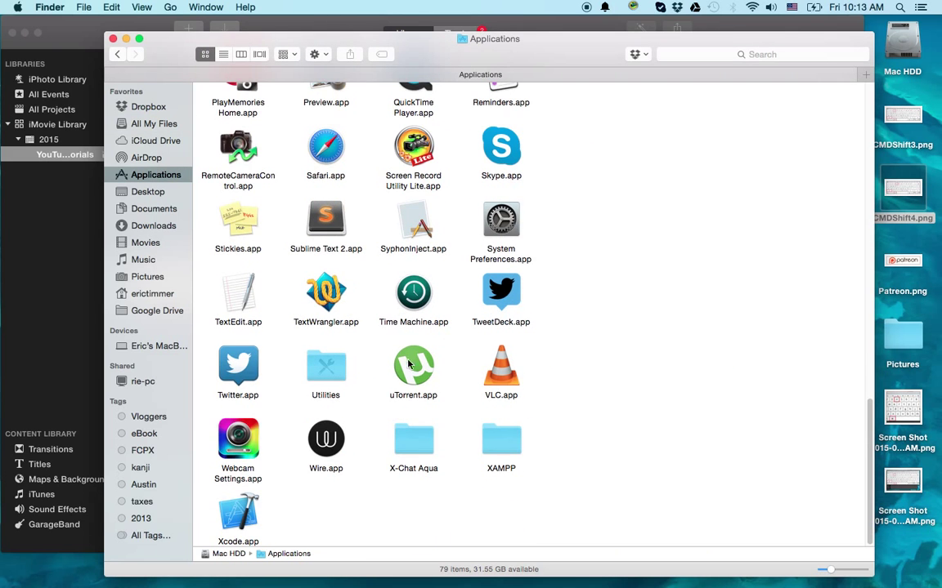
double_click(327, 370)
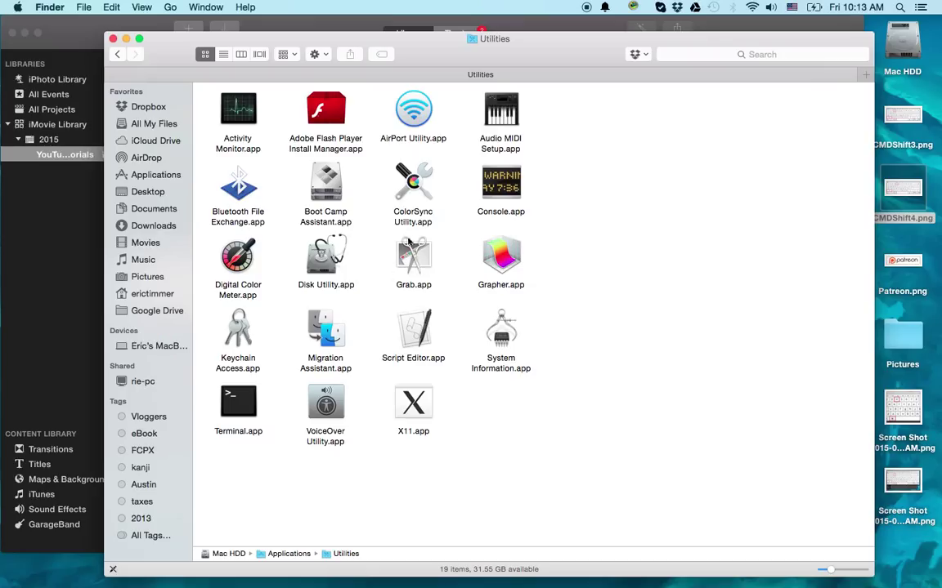
mouse_move(504, 584)
Step: Launch Grab and capture a selection of the screen's top-left corner
double_click(413, 260)
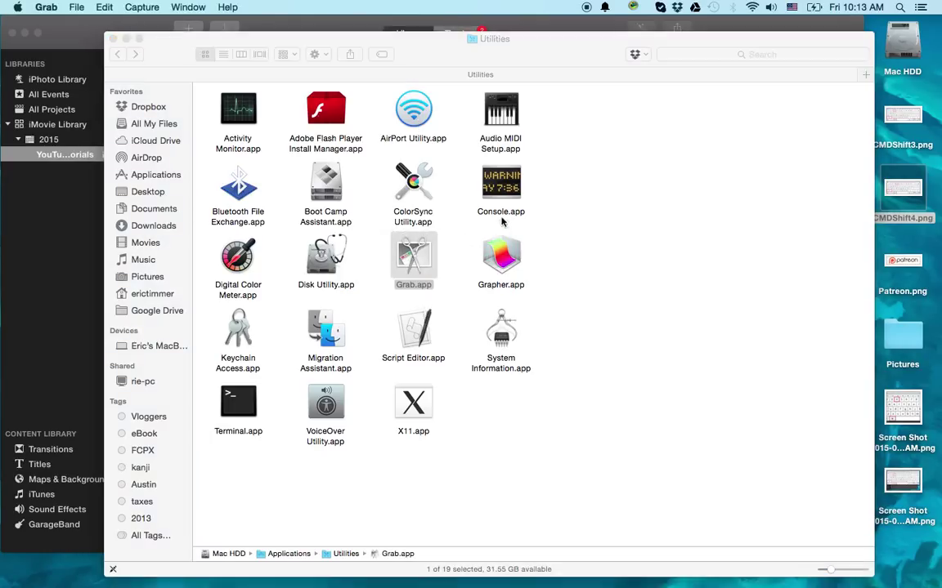
click(142, 6)
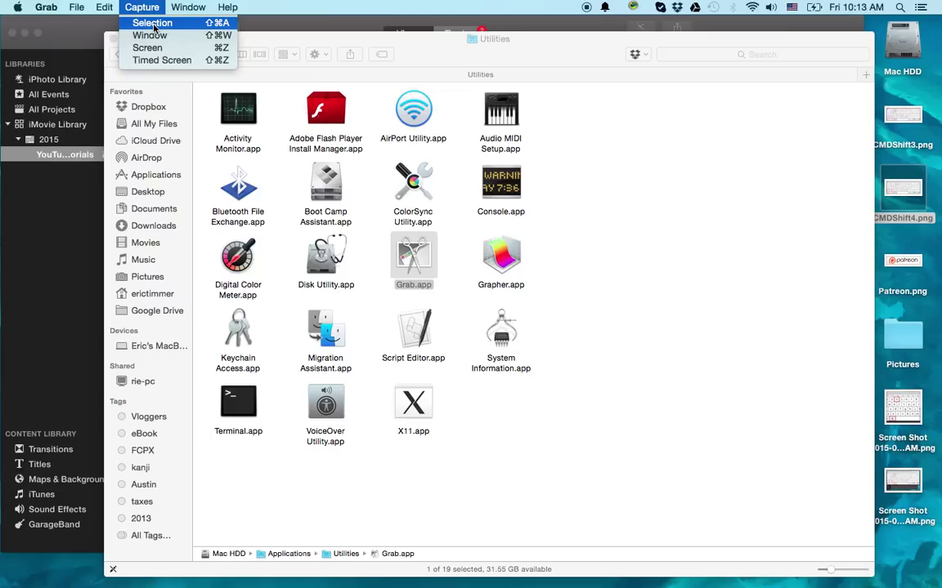
click(153, 25)
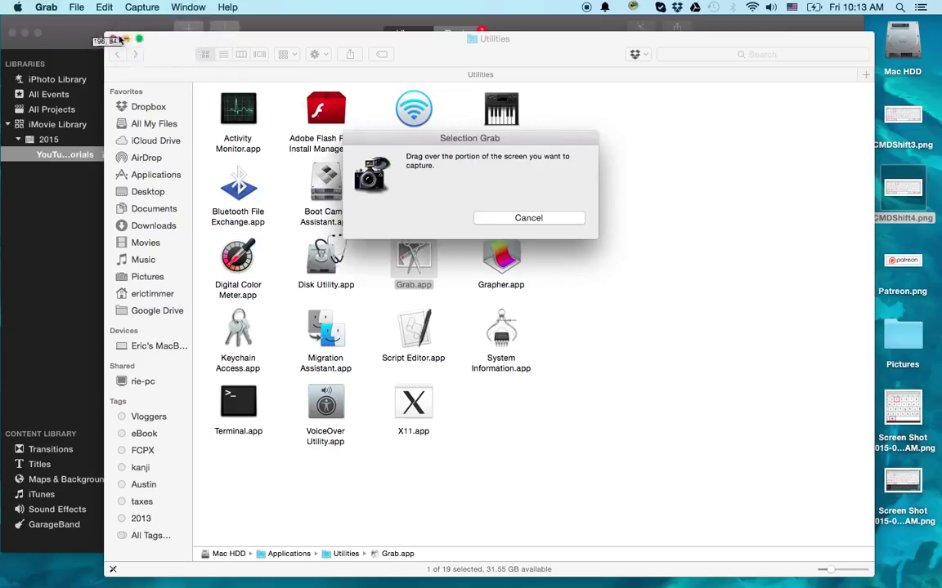
drag(14, 18, 210, 170)
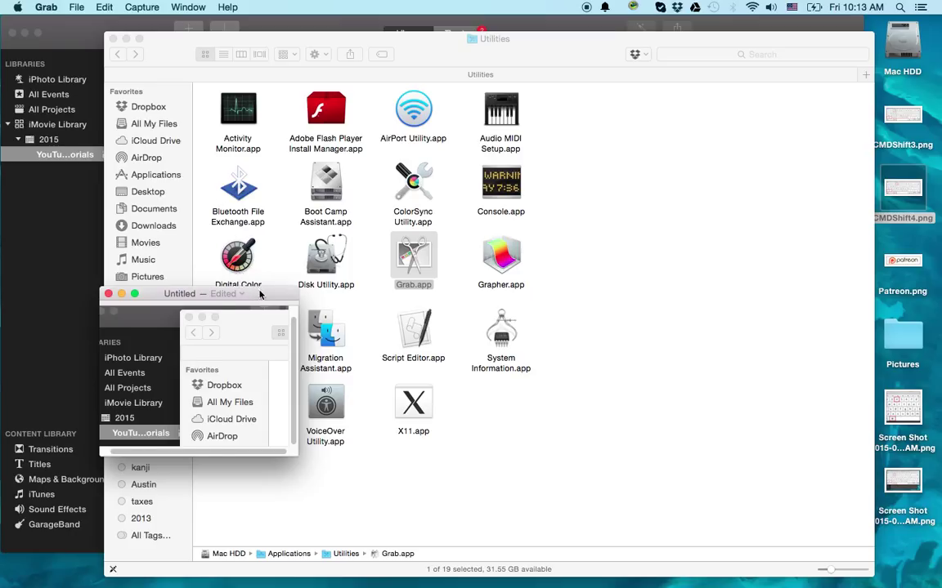
drag(260, 294, 208, 53)
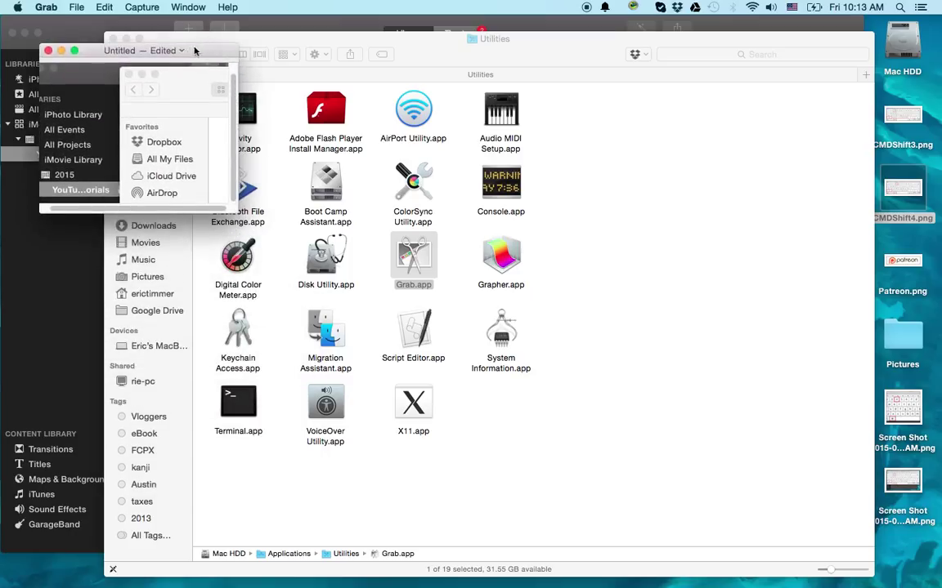
Step: Save the selection capture to the Desktop as Sample.tiff
click(76, 8)
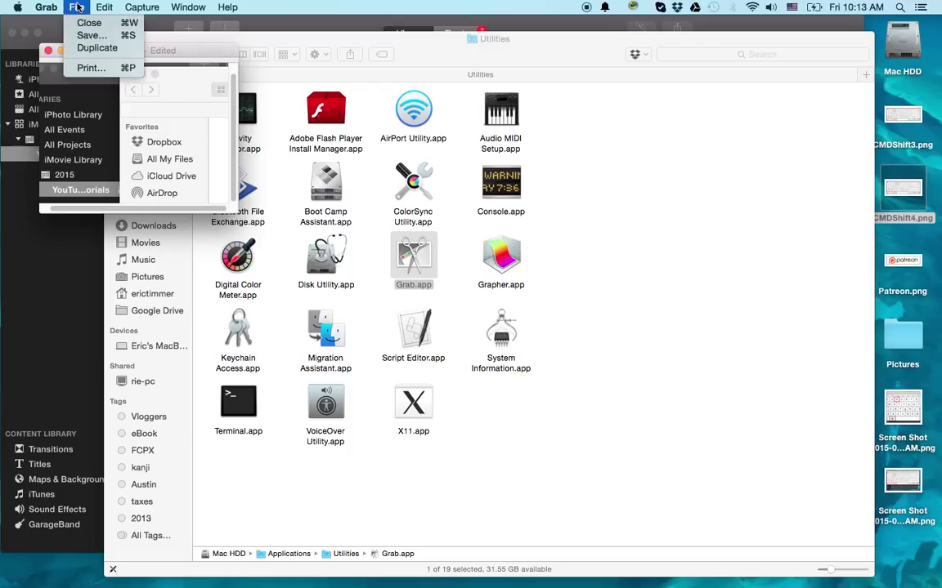
click(89, 35)
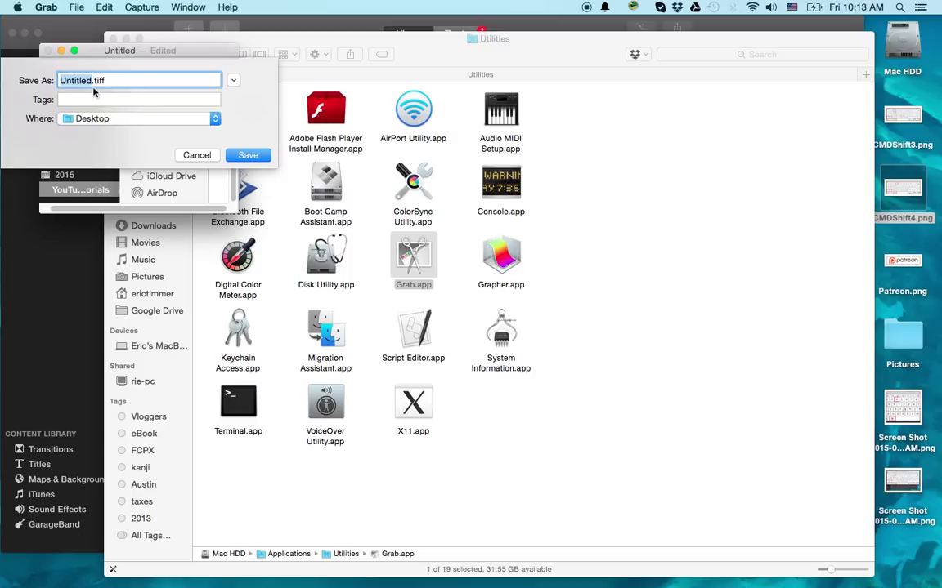
text(Sample)
click(240, 155)
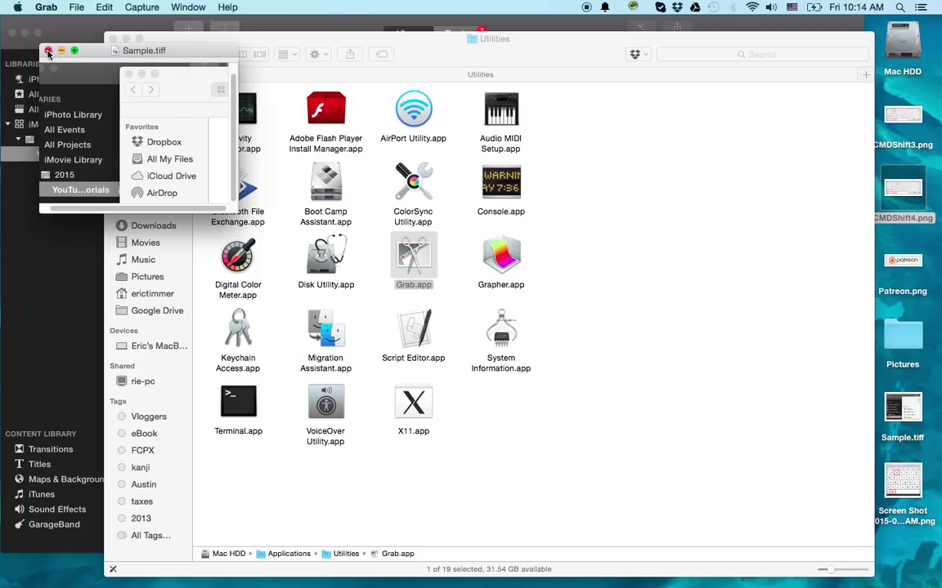
Step: Close Sample.tiff and take a Grab capture of the whole screen
click(48, 52)
click(146, 8)
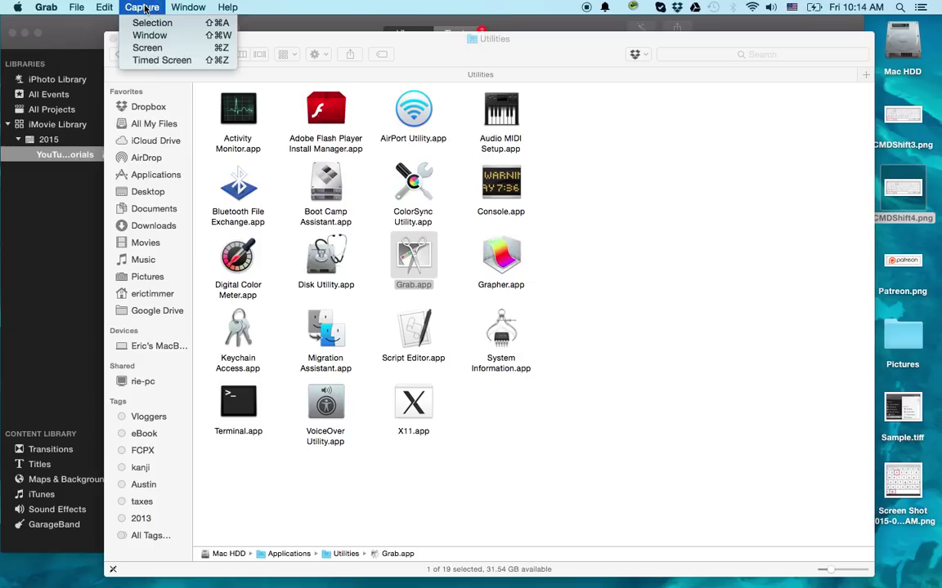
click(147, 47)
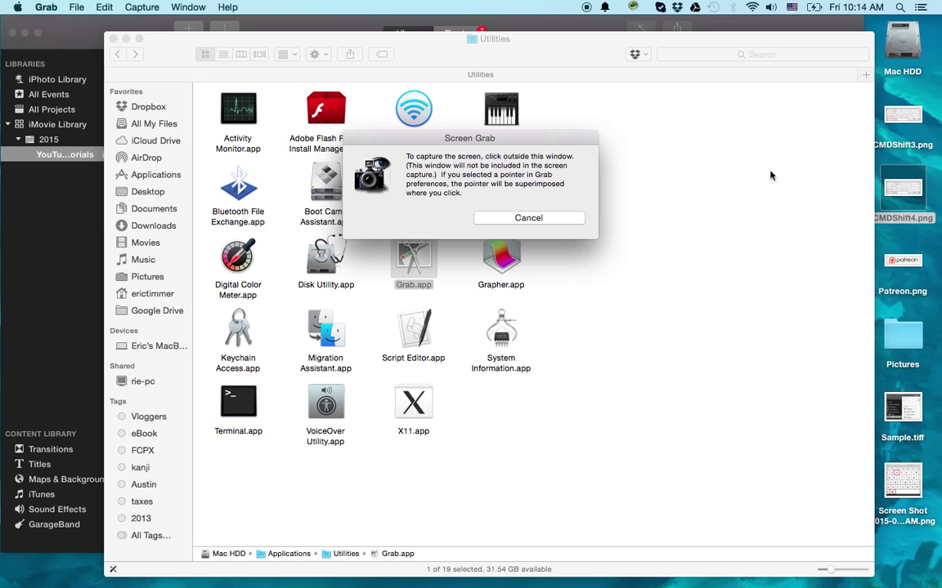
click(732, 156)
Step: Save the full-screen capture to the Desktop as fullscreen.tiff and close it
click(77, 8)
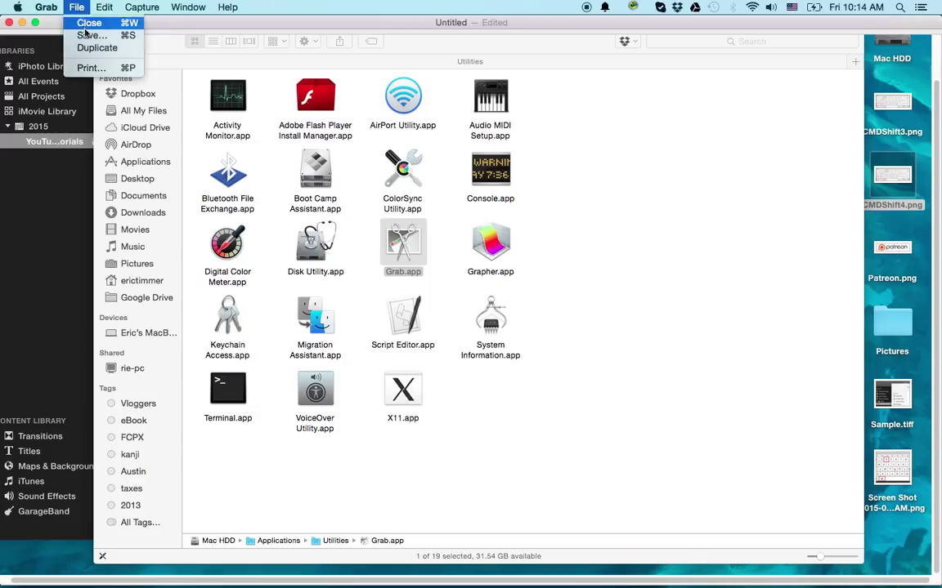
click(85, 36)
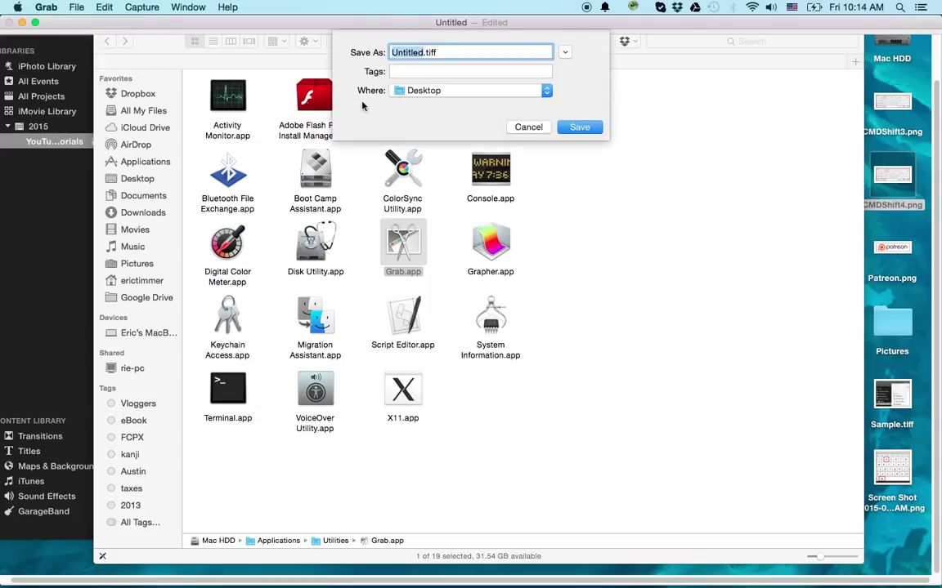
text(fullscreen)
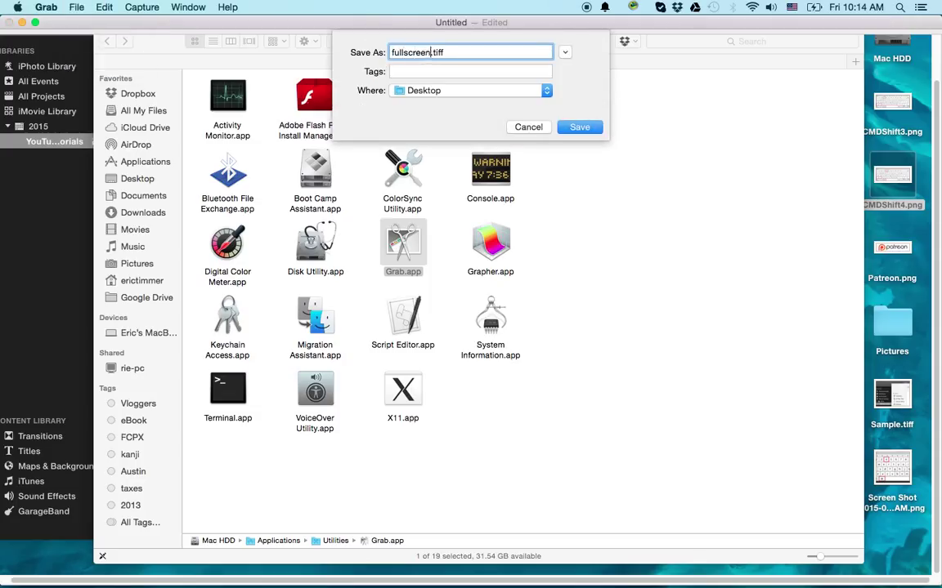
click(572, 127)
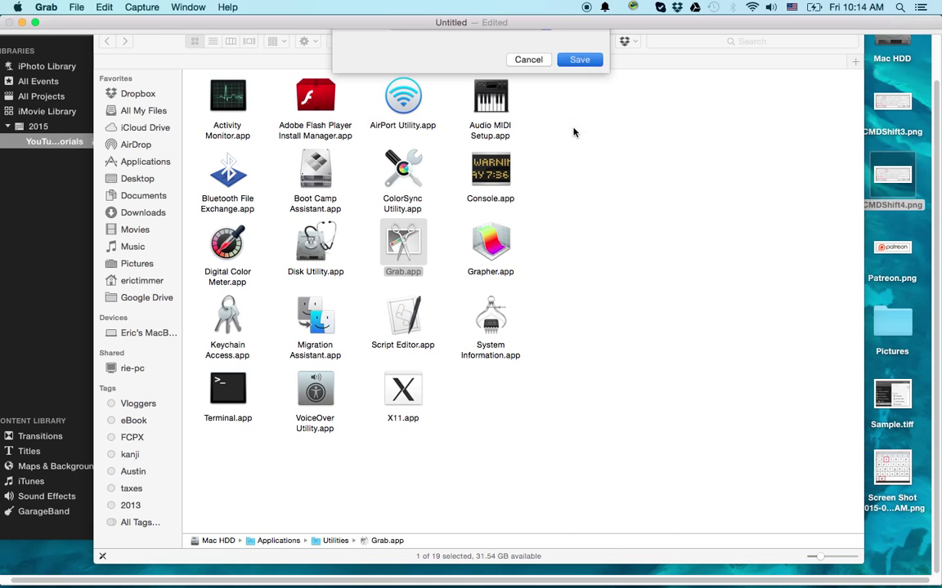
click(9, 22)
click(135, 7)
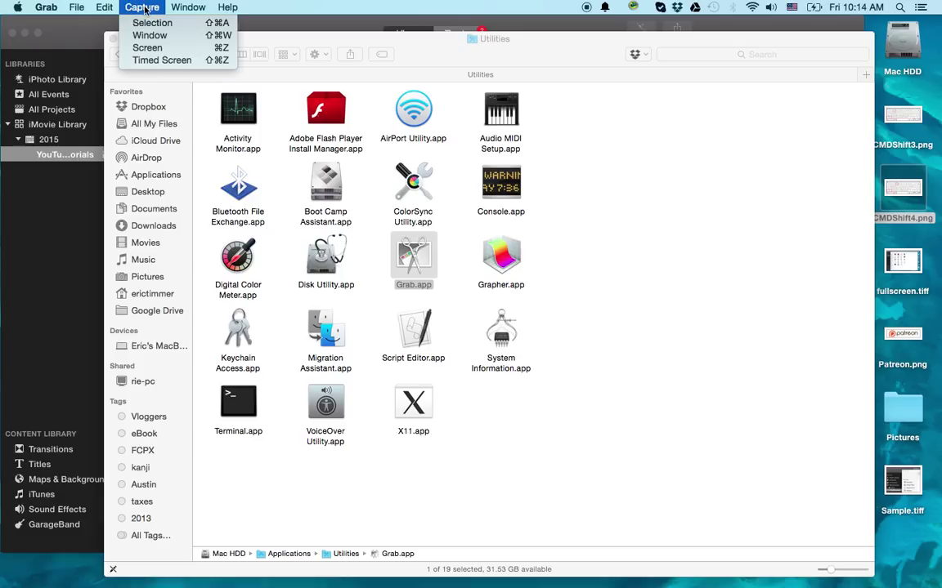
Step: Capture just the Finder Utilities window with Grab's window capture
click(150, 36)
click(552, 218)
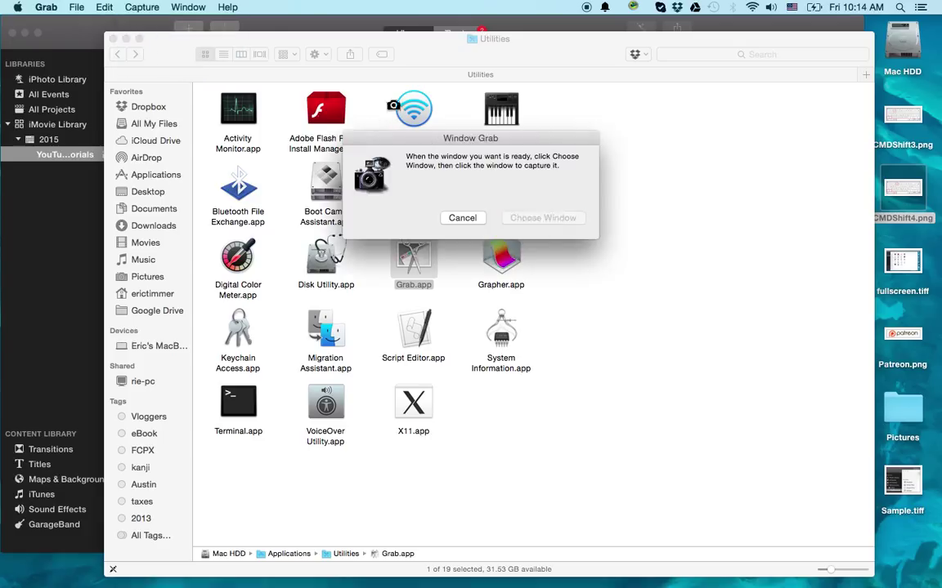
click(167, 45)
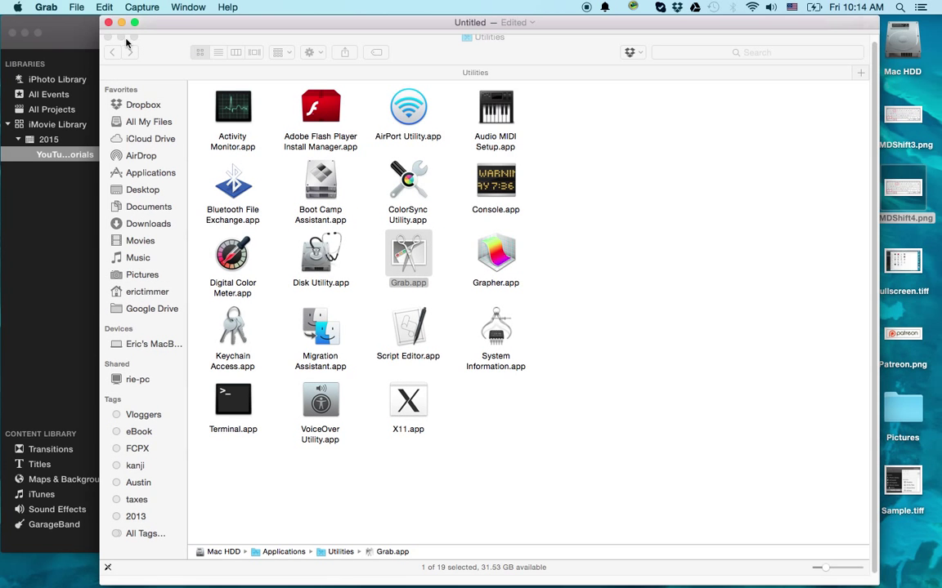
mouse_move(155, 21)
mouse_down()
mouse_move(178, 53)
mouse_move(151, 40)
mouse_move(149, 25)
mouse_up()
Step: Save the window capture to the Desktop as window.tiff and close it
click(76, 7)
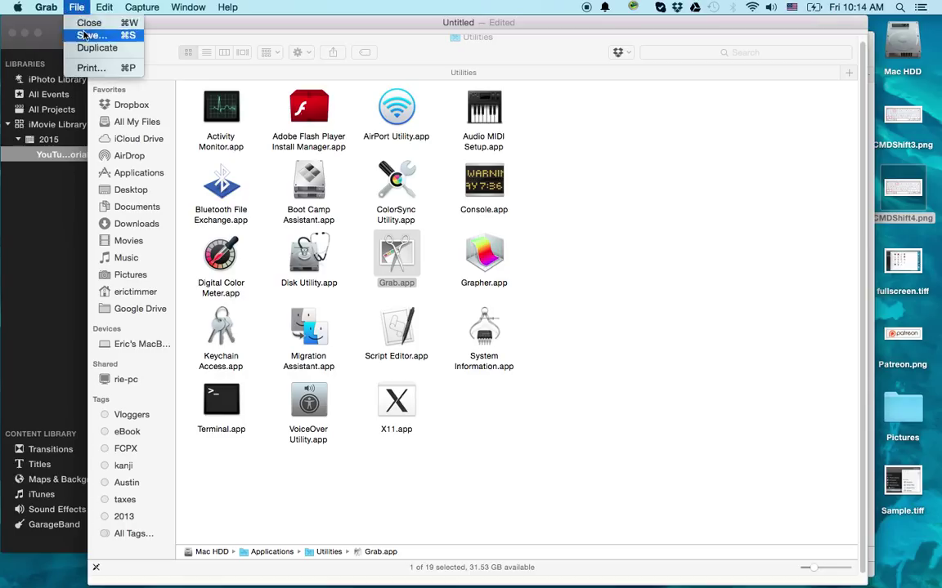
click(82, 34)
text(window.tiff)
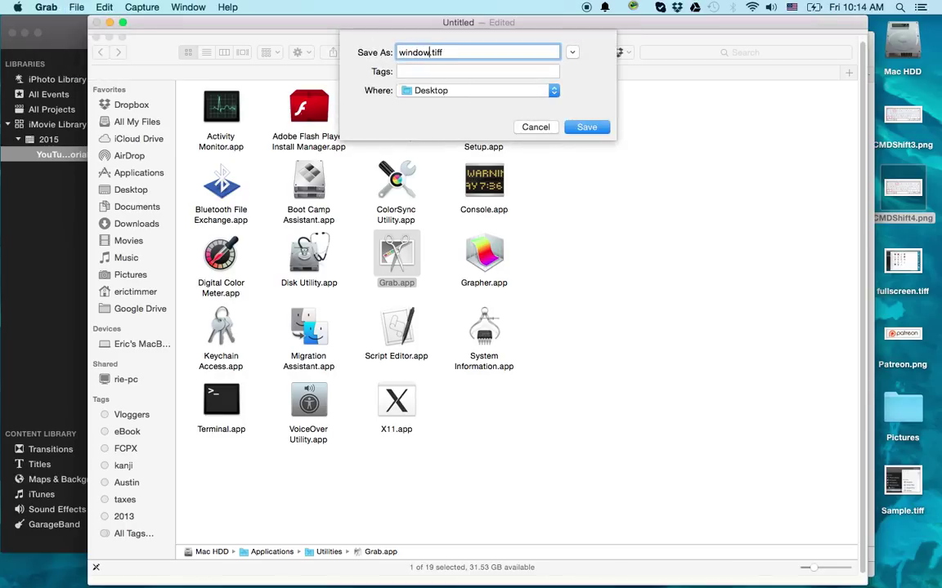
click(593, 129)
click(96, 22)
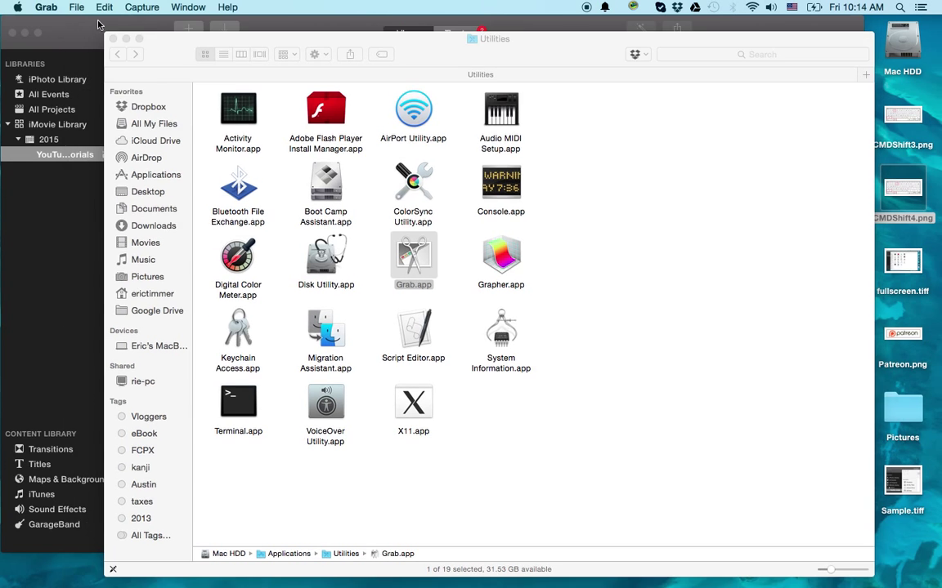
click(141, 8)
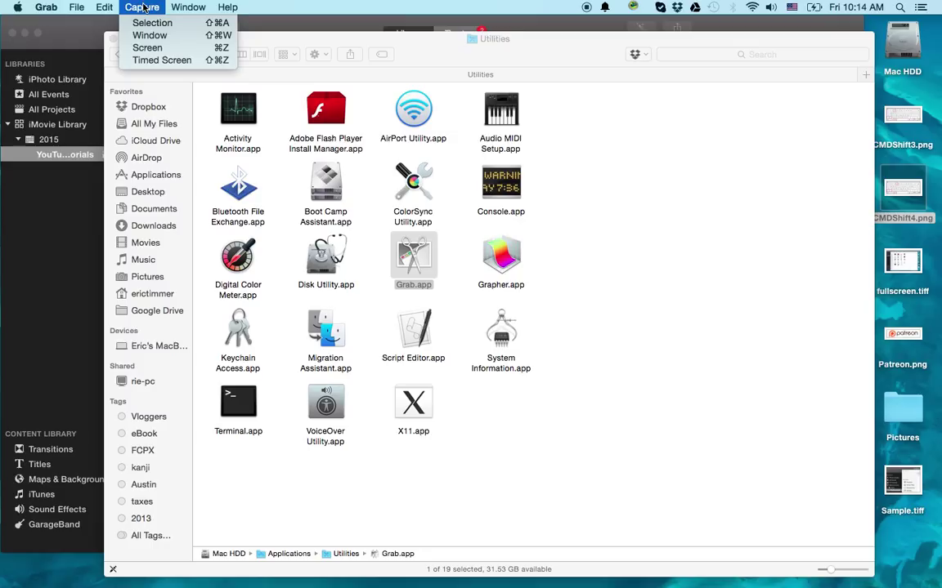
Step: Take a ten-second timed screen capture with a menu open on screen
click(155, 61)
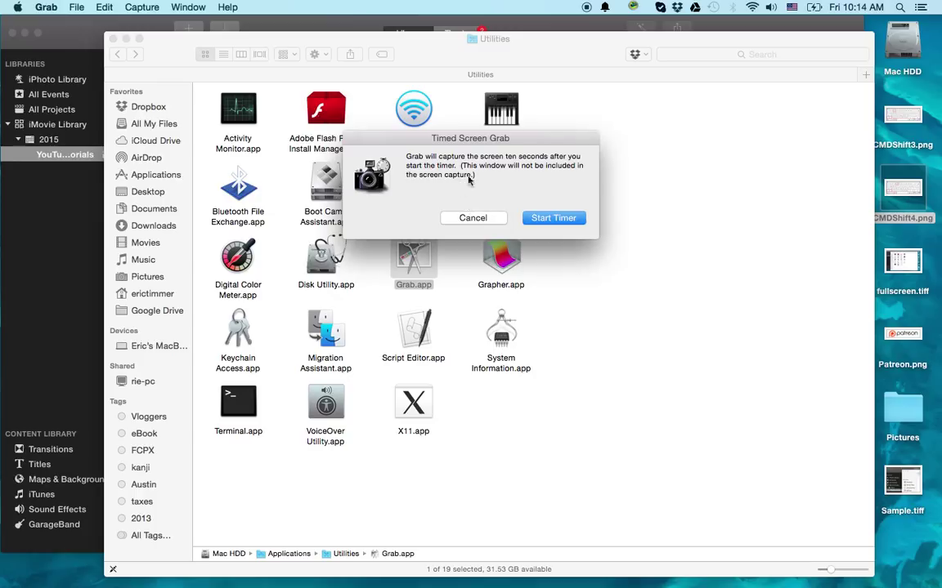
click(552, 219)
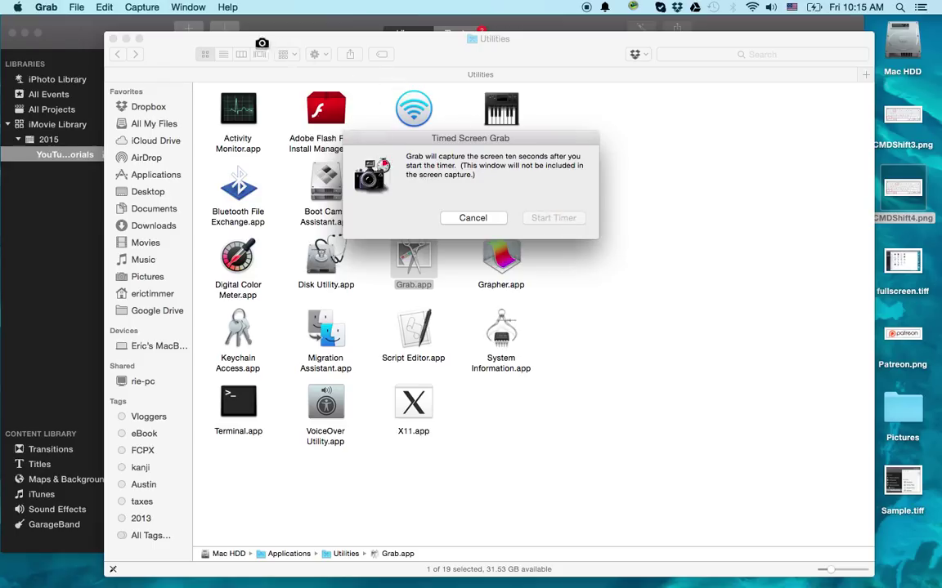
click(188, 8)
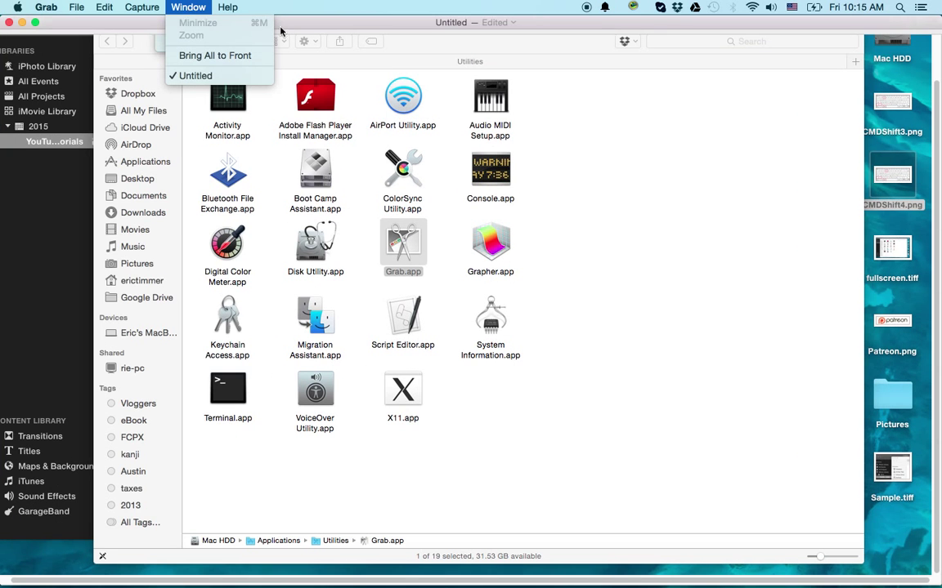
click(562, 56)
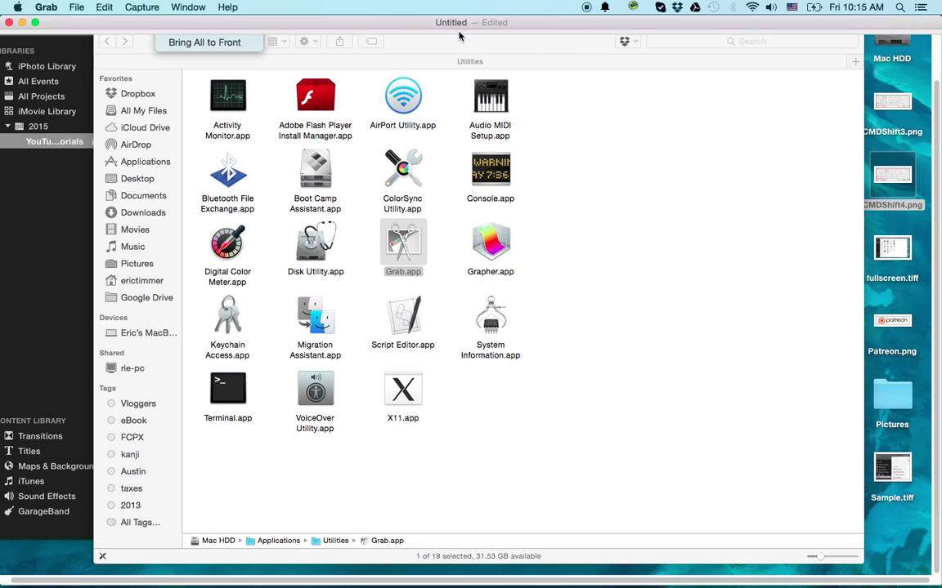
scroll(245, 72, up, 3)
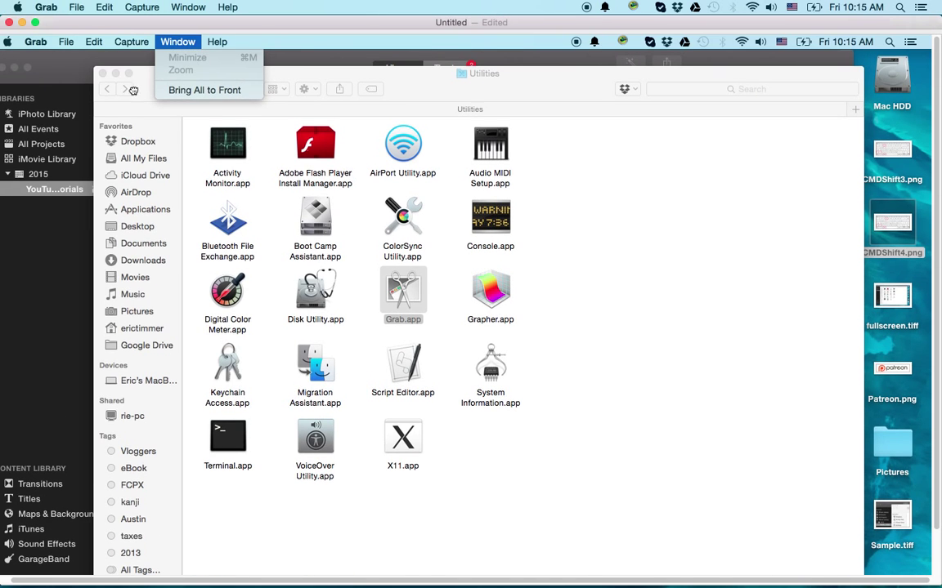
Step: Save the timed capture to the Desktop as timed.tiff and close it
click(75, 7)
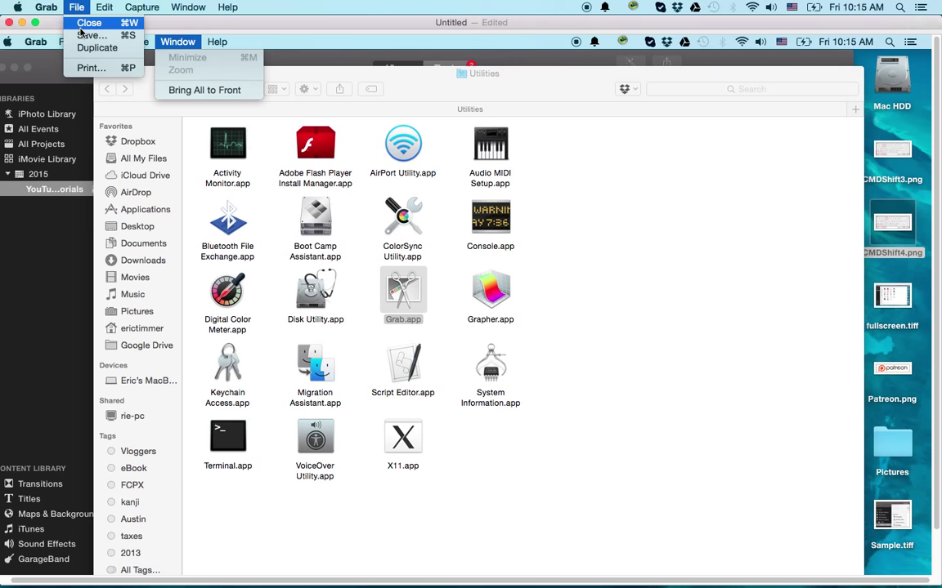
click(85, 35)
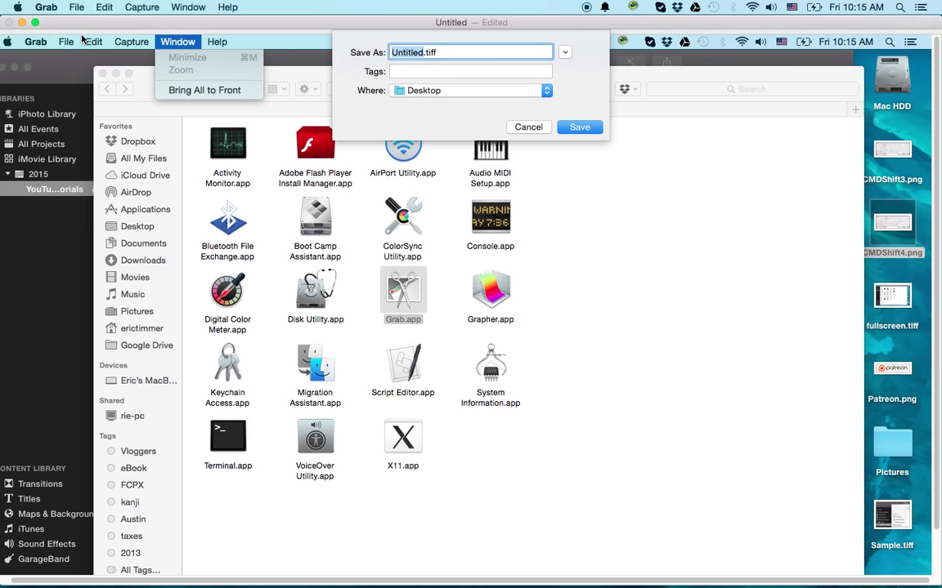
text(timed)
key(Return)
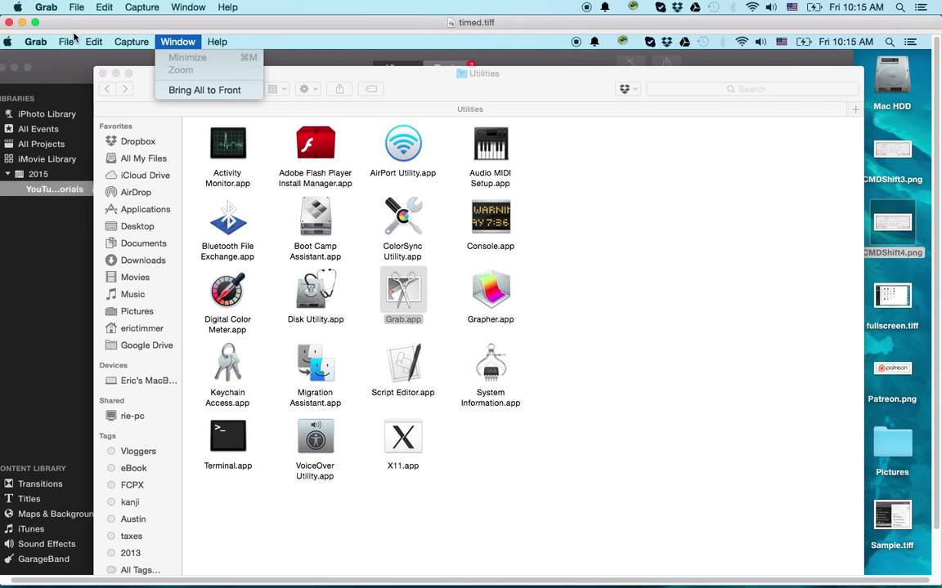
drag(79, 29, 86, 28)
click(32, 22)
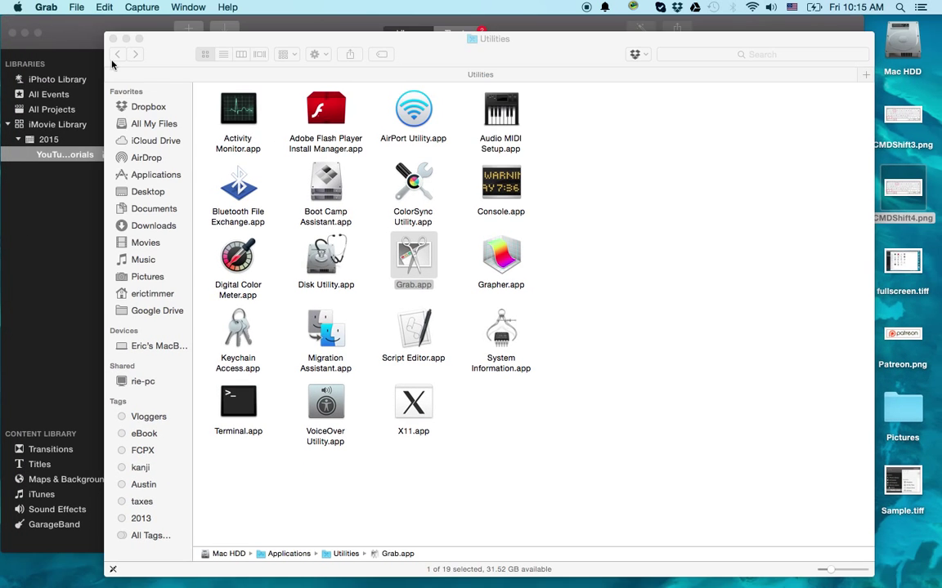
Step: Pin the Grab app from the Utilities folder to the Dock
mouse_move(389, 573)
key(super+q)
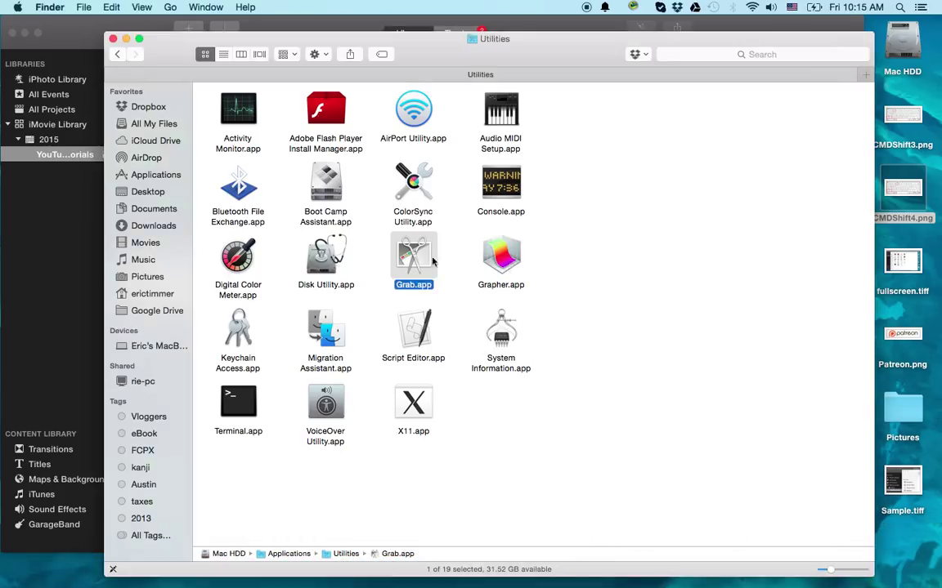
click(536, 257)
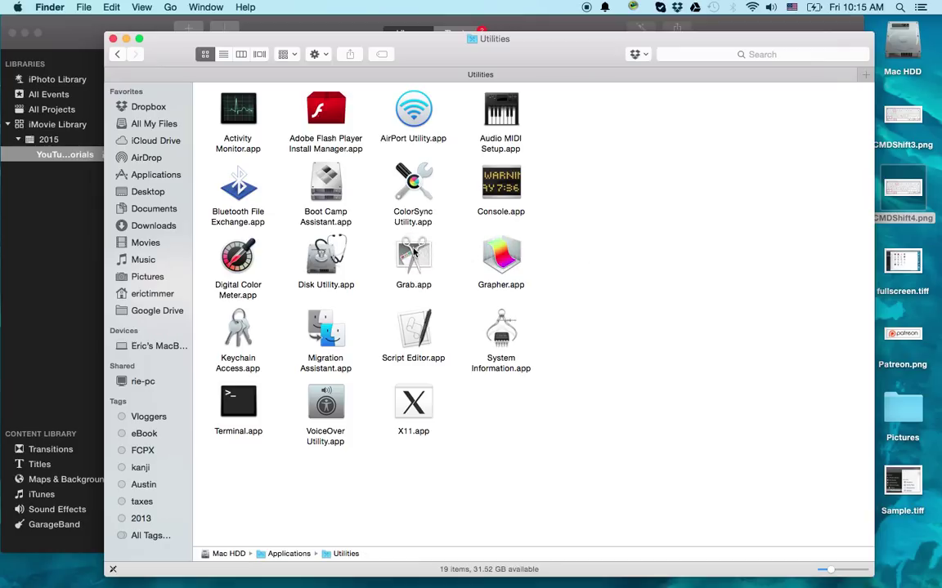
click(414, 253)
mouse_move(618, 576)
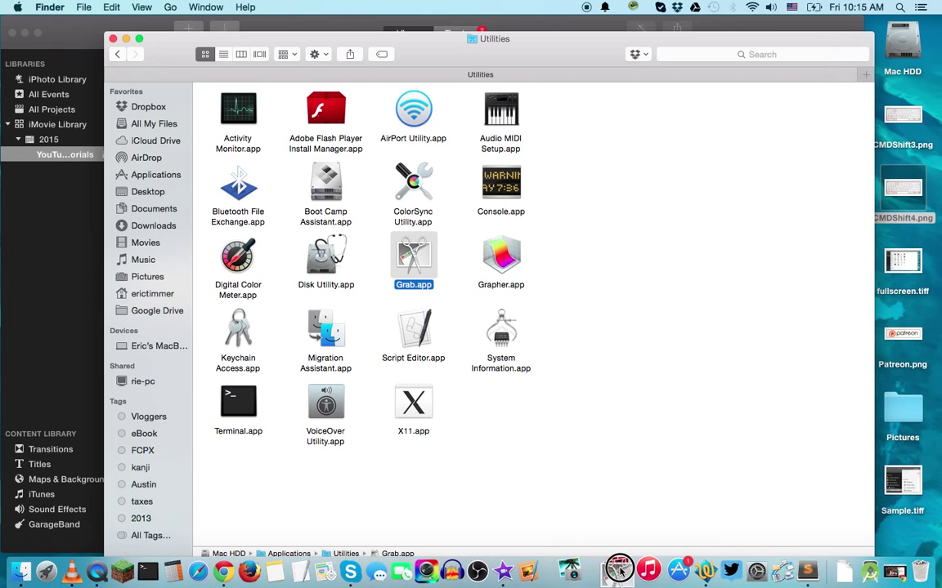
drag(619, 572, 622, 574)
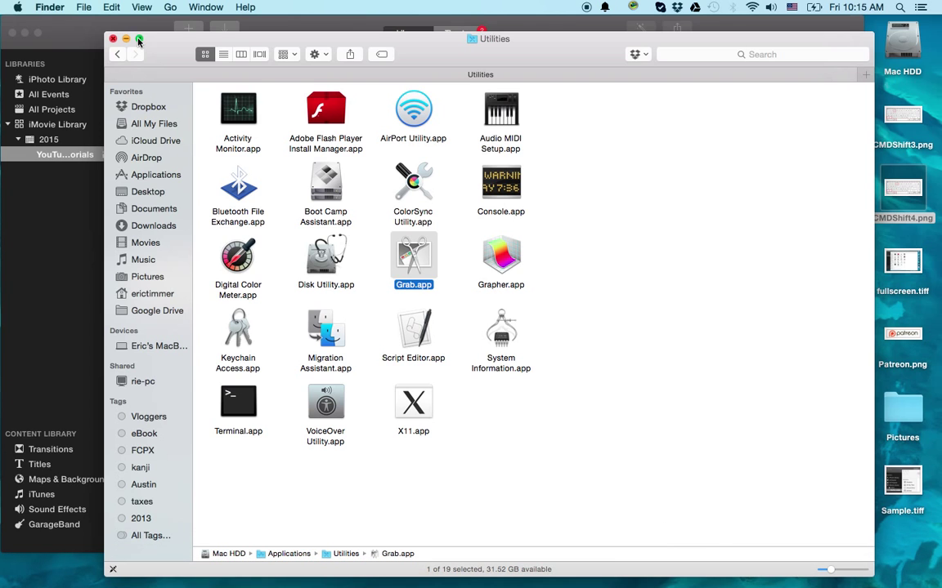
Step: Browse back through Applications into Utilities, then close the Finder window
drag(162, 45, 160, 28)
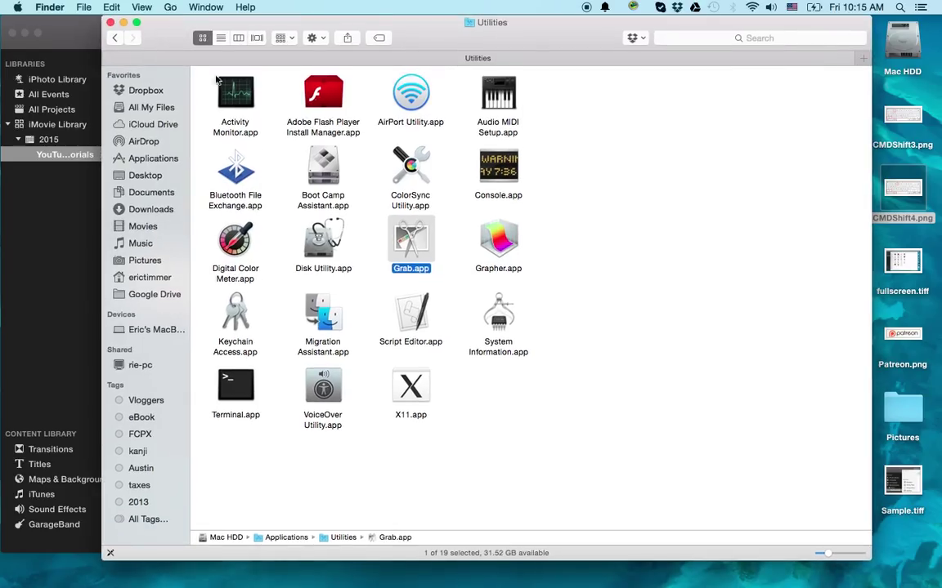
click(115, 37)
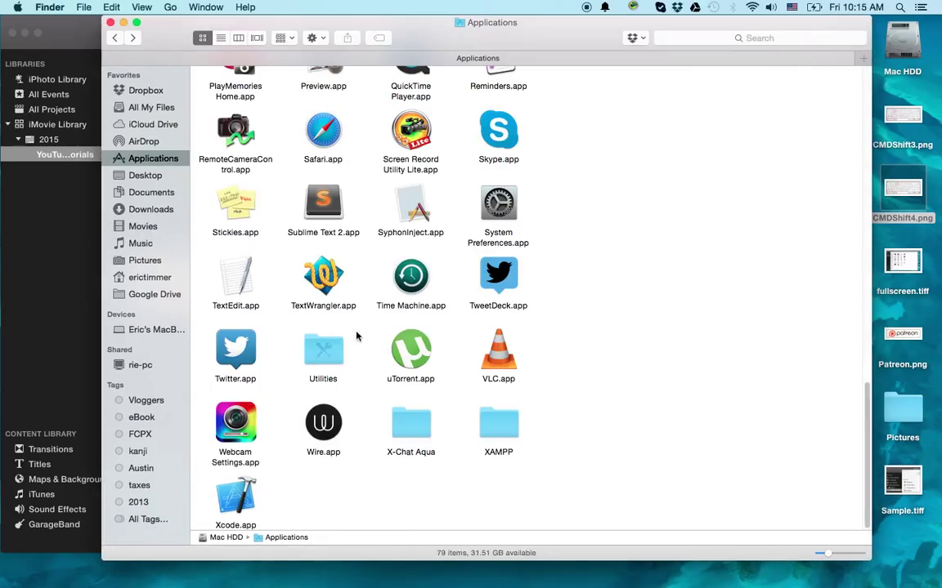
scroll(333, 354, up, 1)
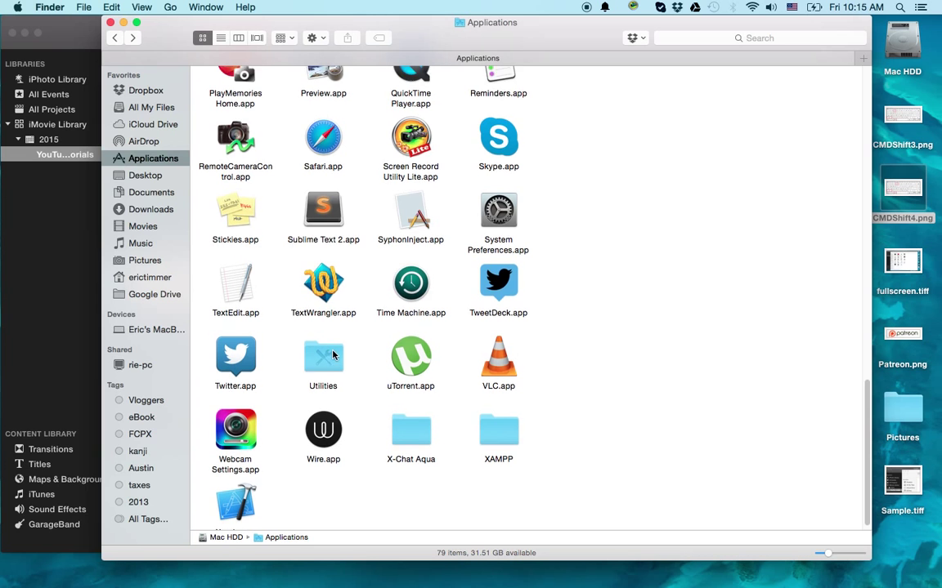
scroll(333, 354, up, 5)
scroll(333, 354, down, 6)
click(327, 353)
double_click(333, 354)
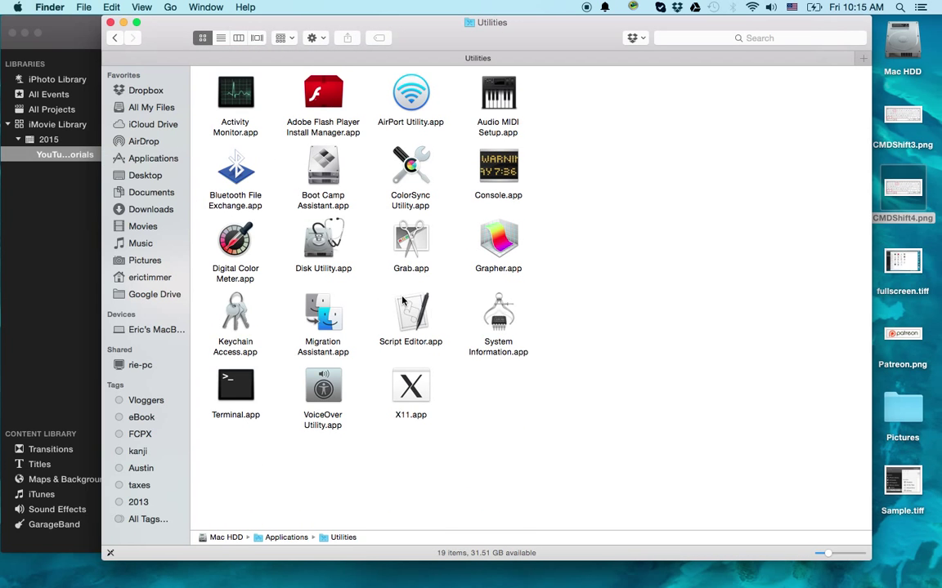
click(111, 23)
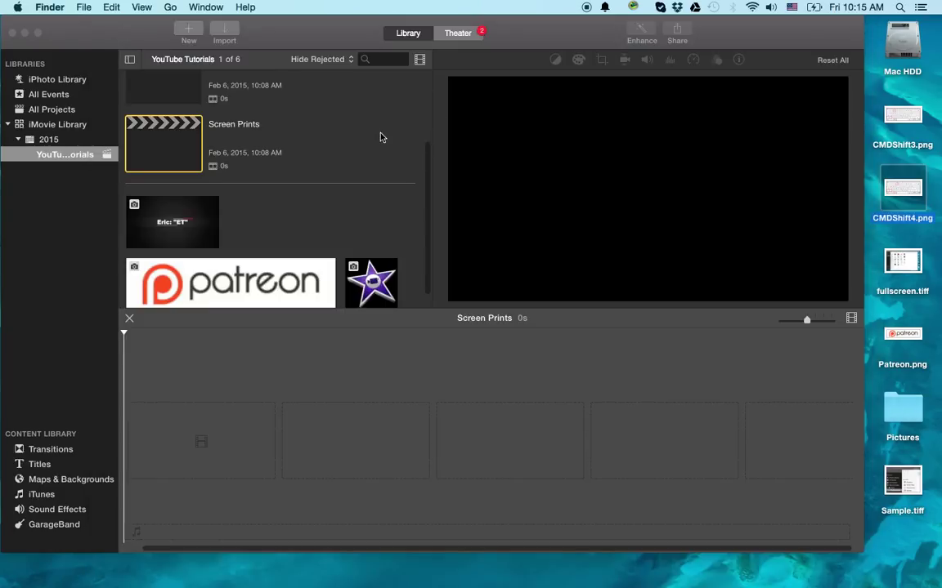
Step: Shrink the iMovie window and drag the desktop screenshot into the Screen Prints timeline
click(664, 33)
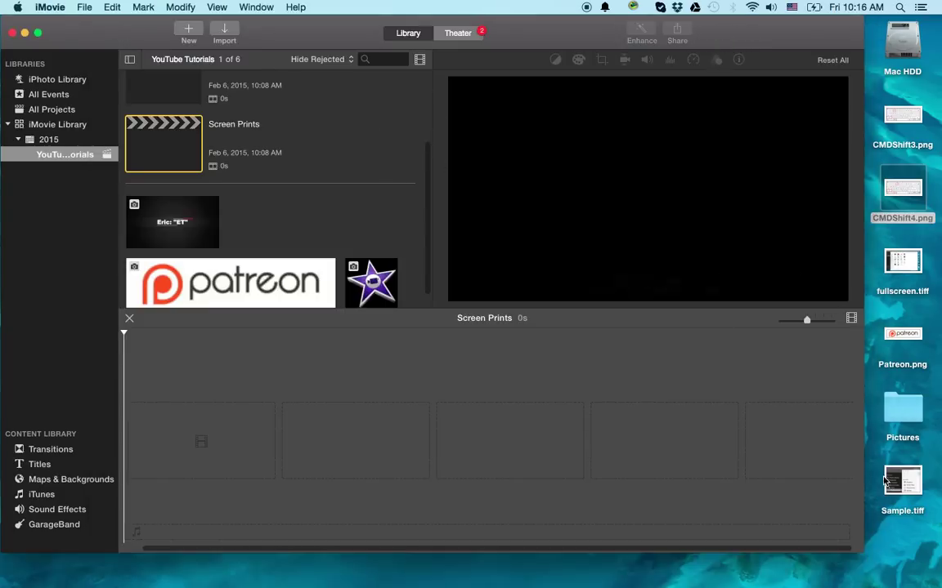
drag(863, 553, 768, 560)
click(846, 45)
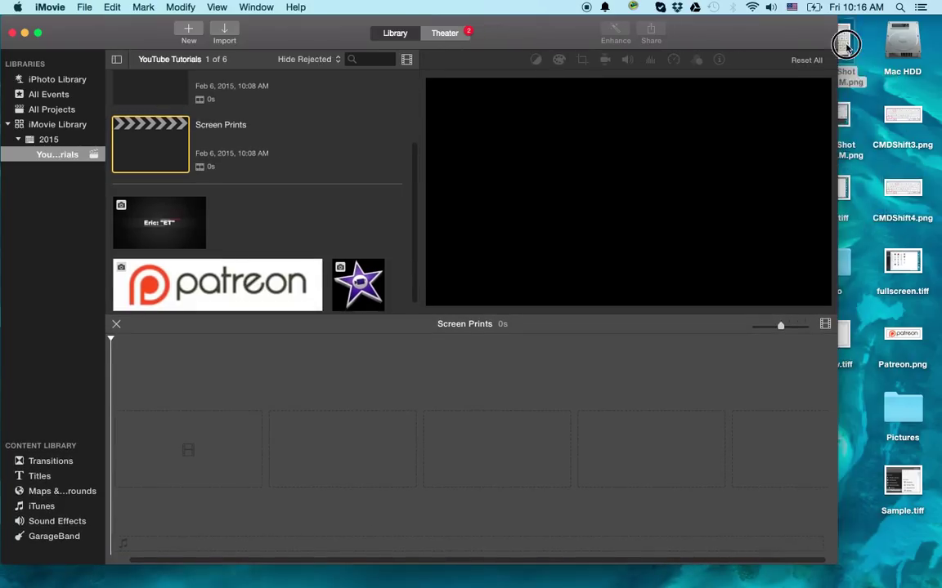
drag(846, 45, 368, 424)
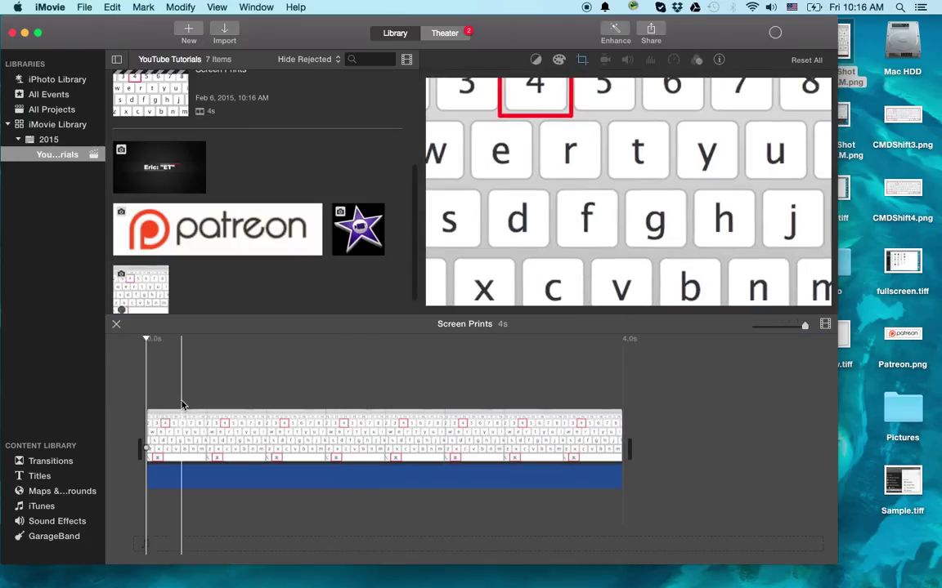
Step: Set the keyboard clip's framing to Fit instead of Ken Burns and preview it
click(278, 433)
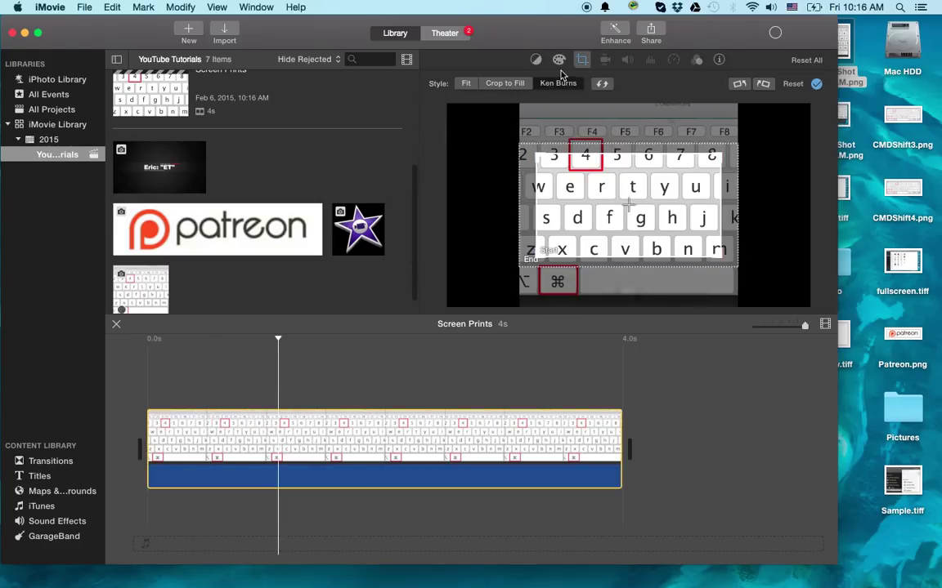
click(468, 84)
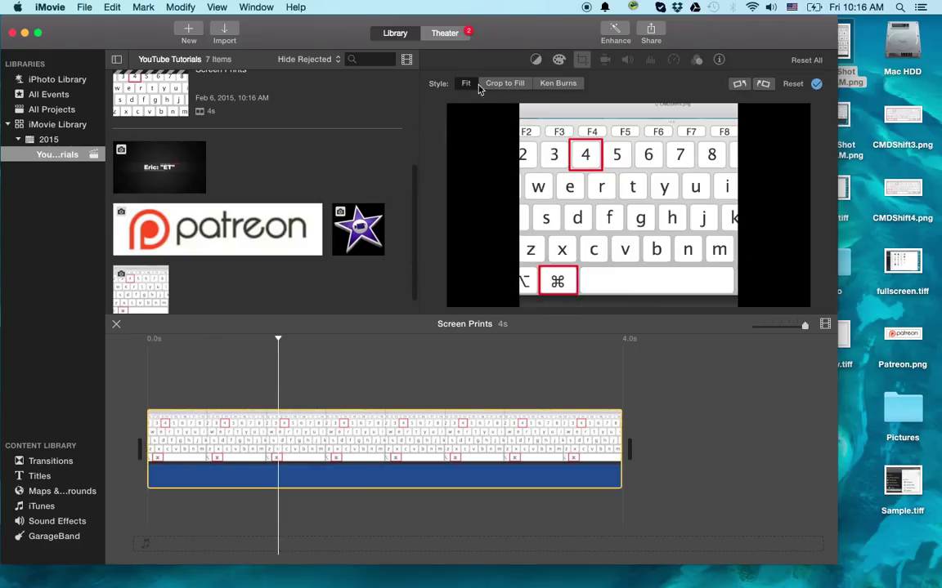
click(504, 83)
click(467, 84)
click(816, 85)
click(179, 384)
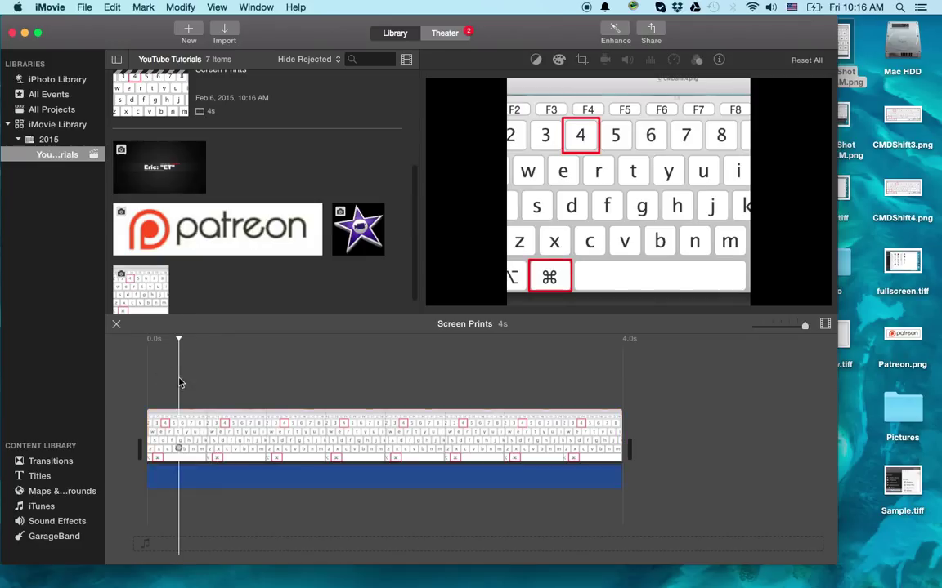
key(space)
key(space)
Step: Import CMDShift4.png from the Desktop into iMovie
click(84, 7)
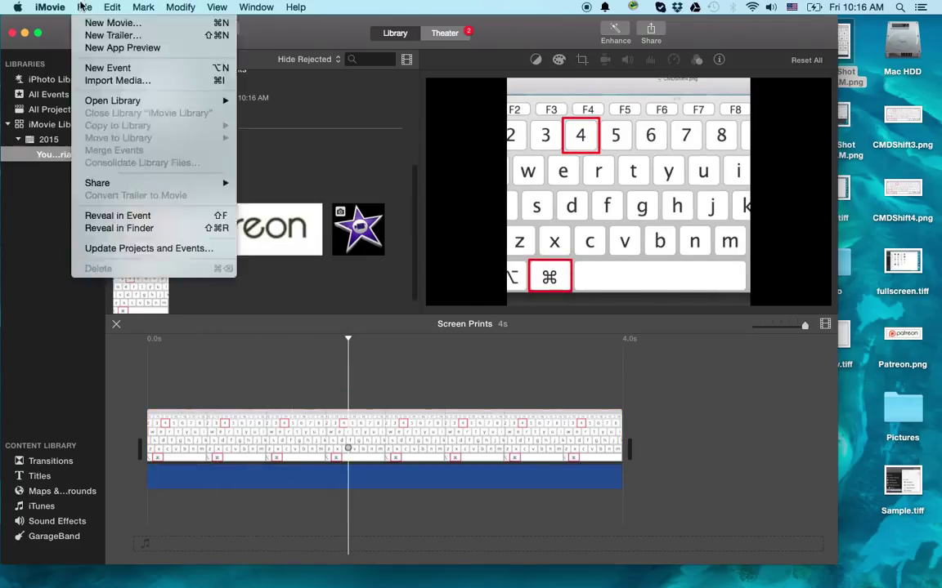
click(105, 80)
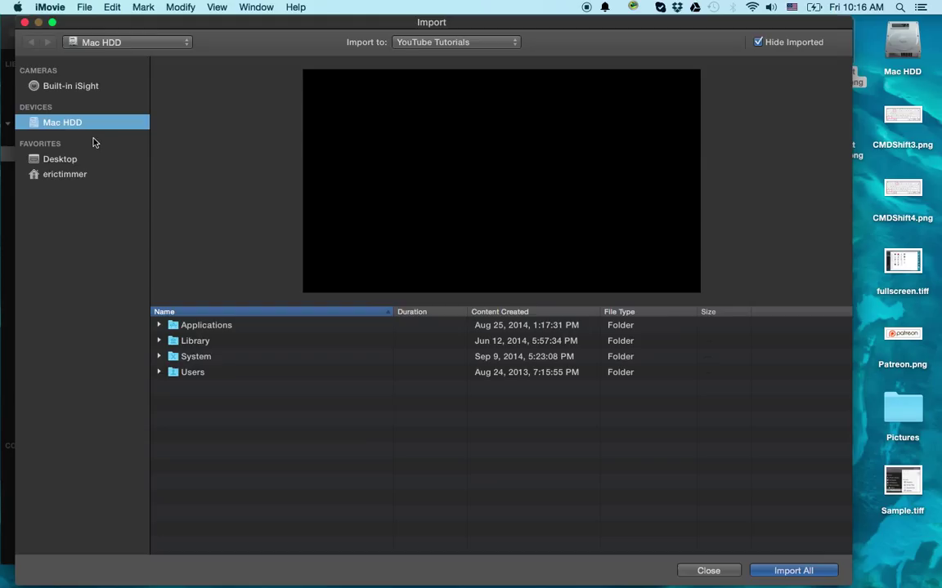
click(79, 159)
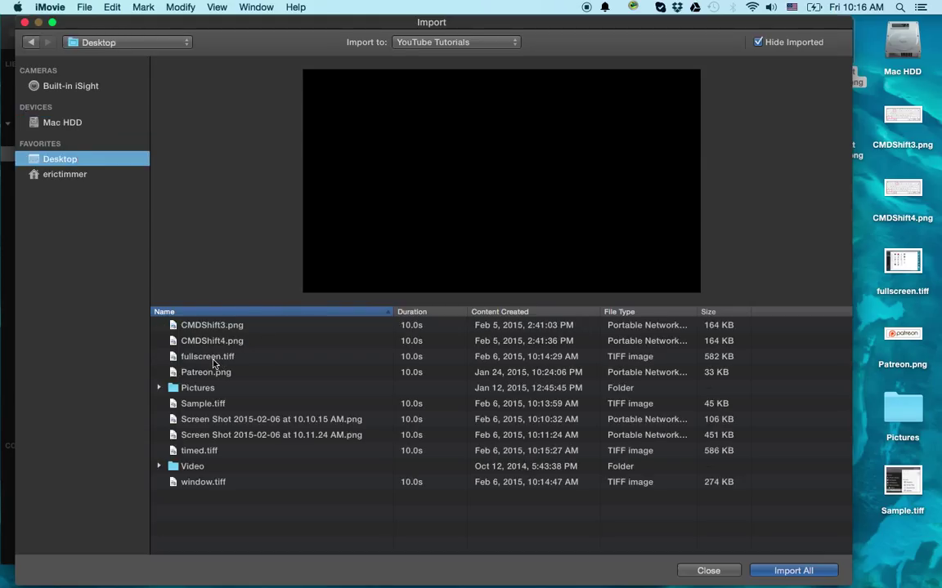
click(188, 341)
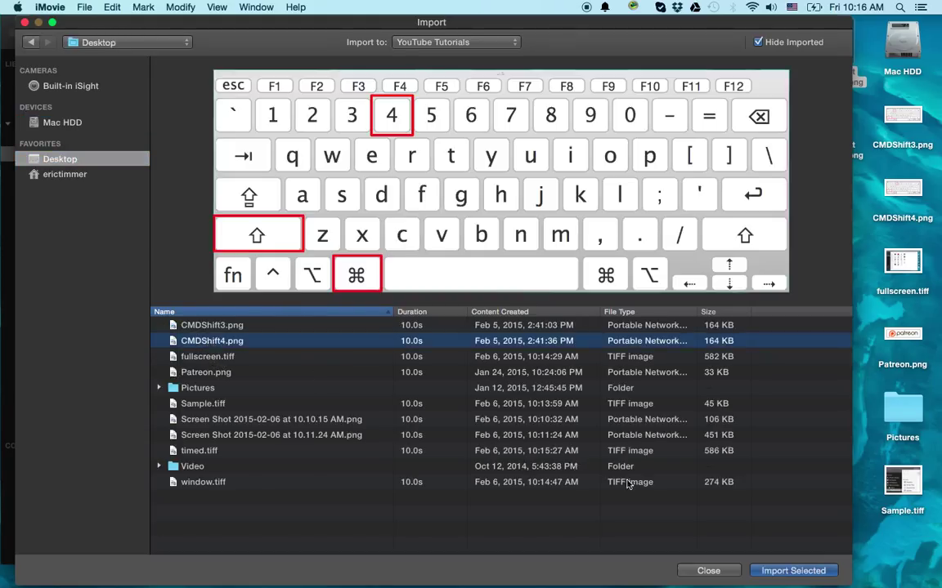
click(799, 574)
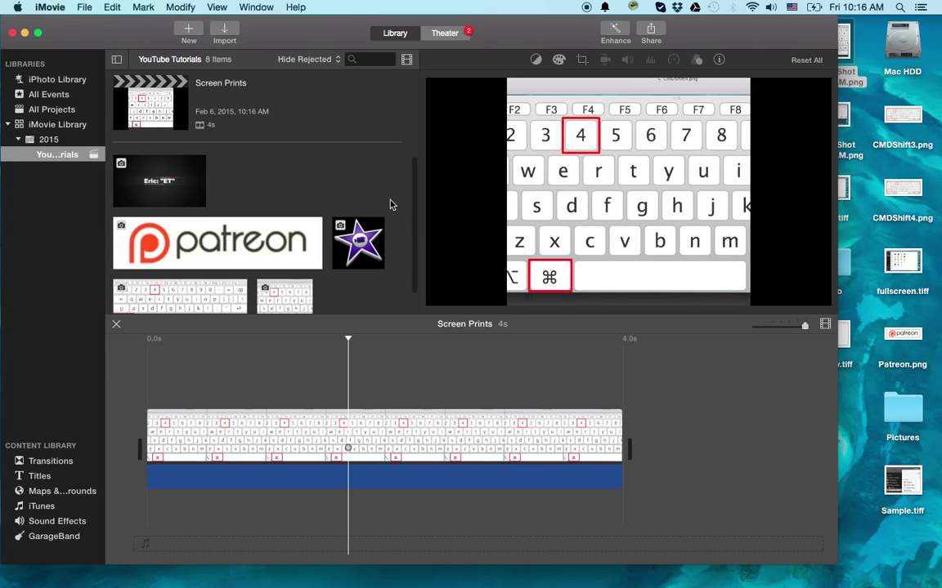
drag(411, 199, 413, 235)
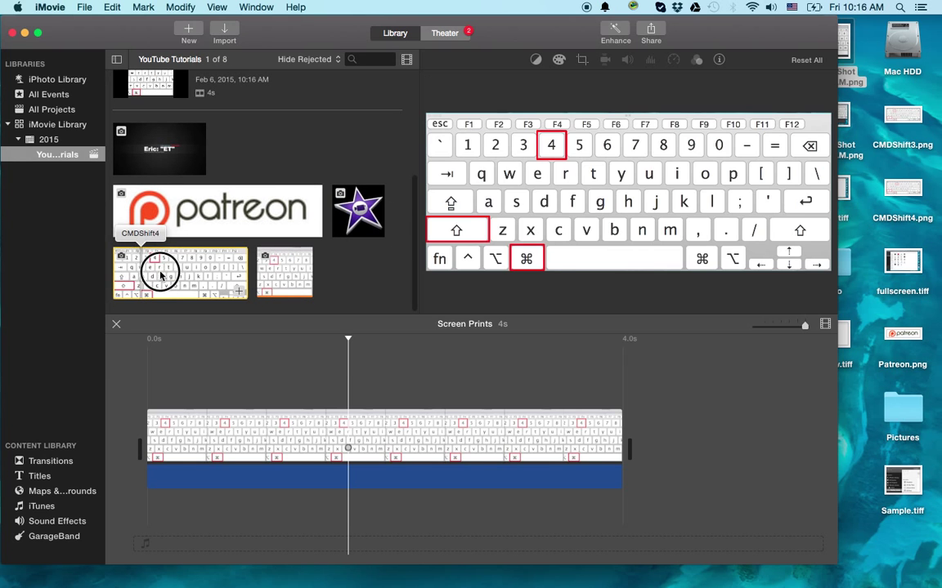
Step: Place the CMDShift4 image after the first clip, frame it with Fit, and preview it
drag(155, 269, 658, 434)
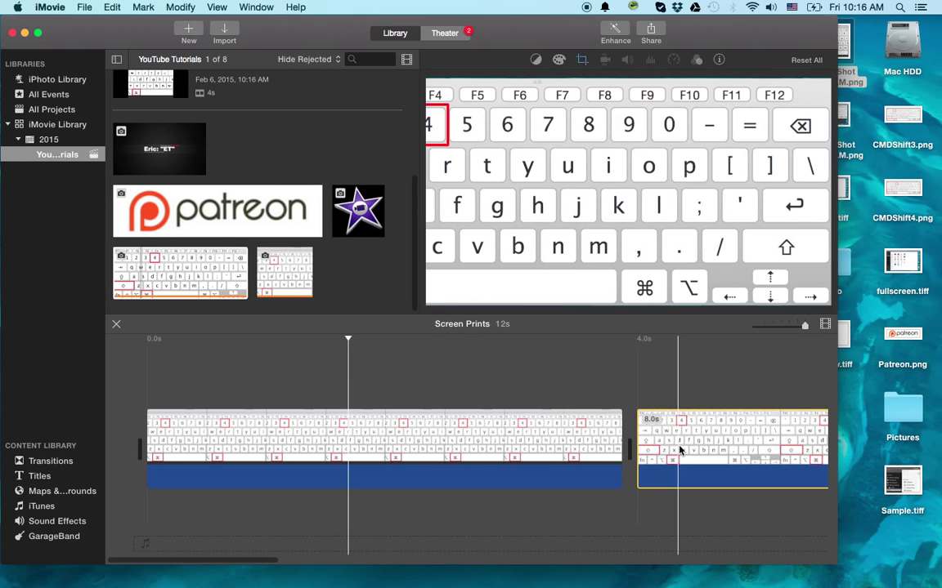
click(735, 442)
key(c)
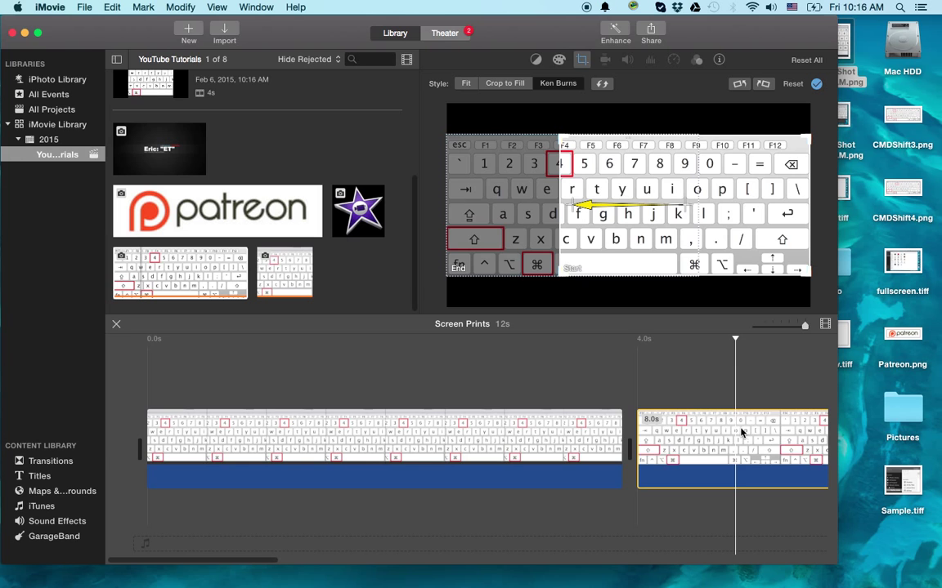
mouse_move(590, 192)
click(465, 82)
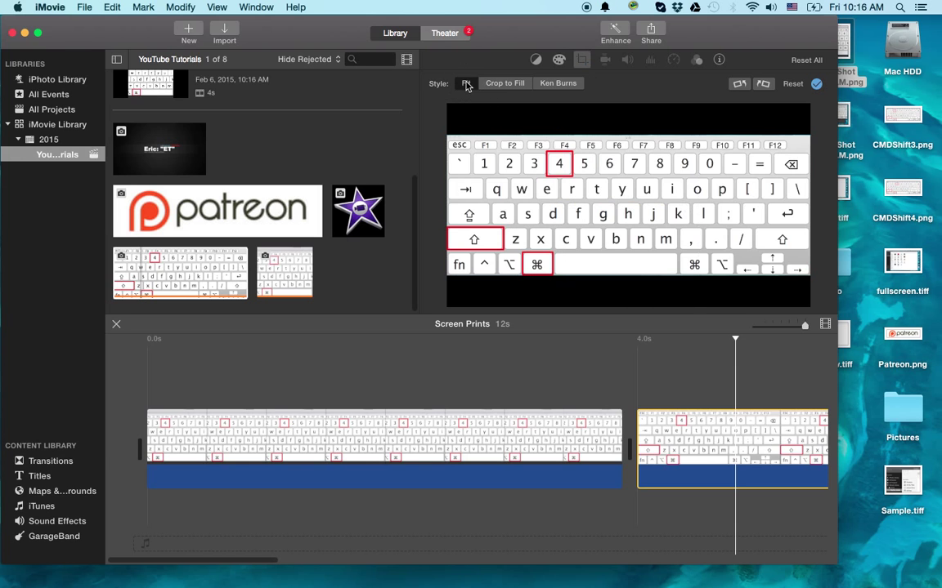
click(640, 367)
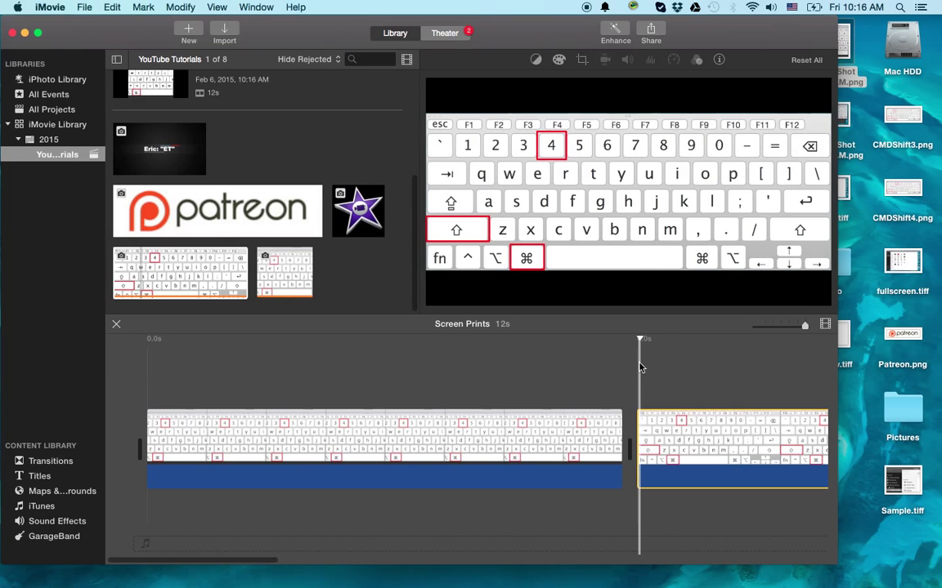
key(space)
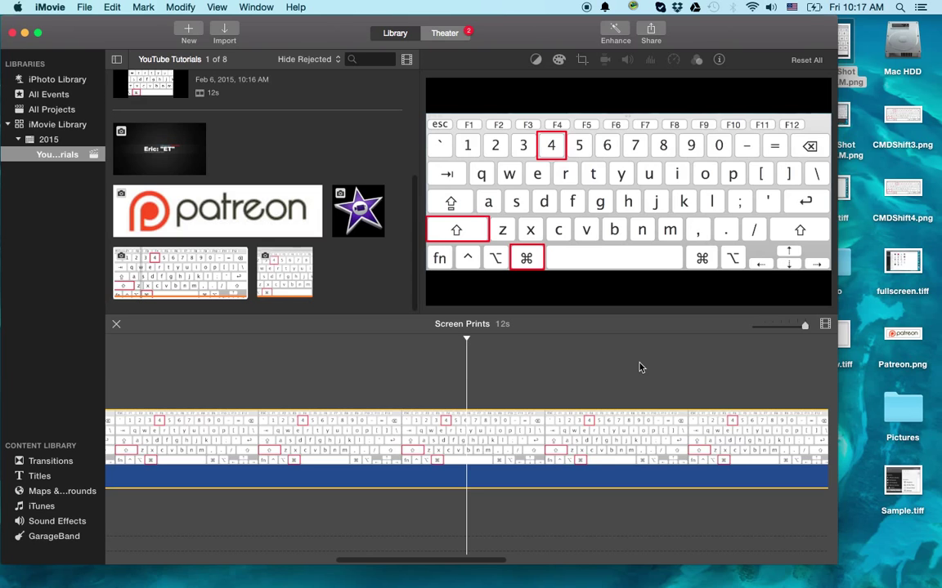
key(super+shift+4)
drag(371, 310, 677, 535)
Step: Open the Dock's Applications stack and go into the Utilities folder showing Grab
mouse_move(613, 585)
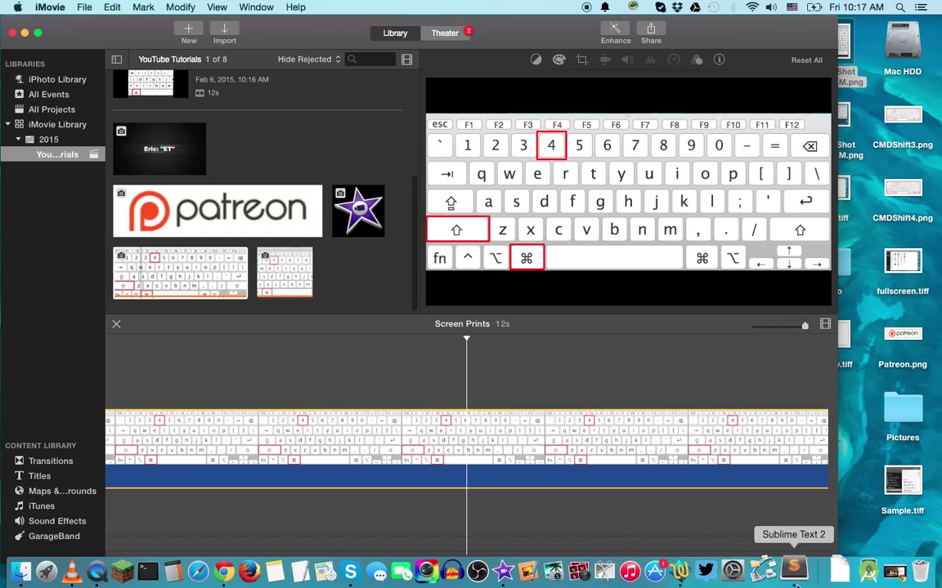
click(861, 576)
scroll(685, 376, down, 5)
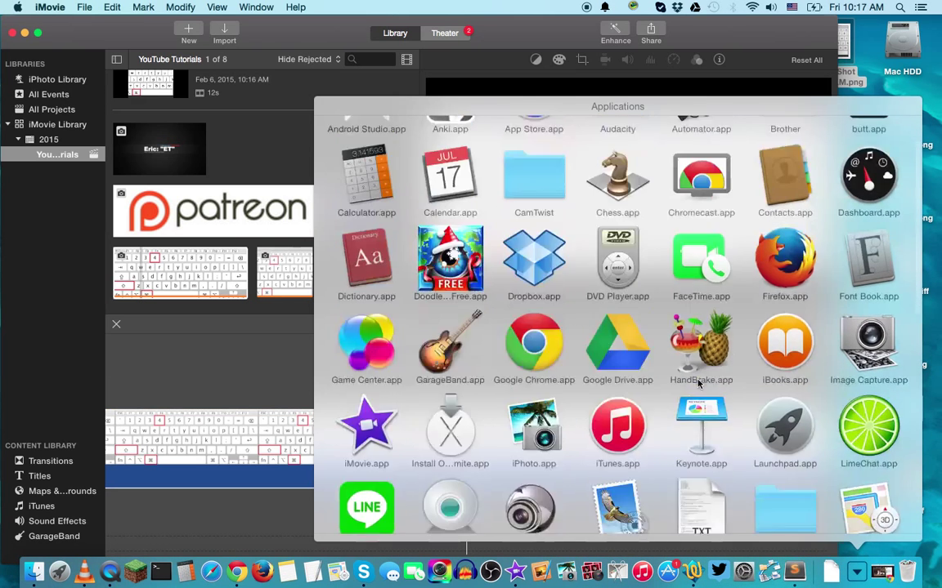
scroll(685, 376, down, 4)
click(421, 368)
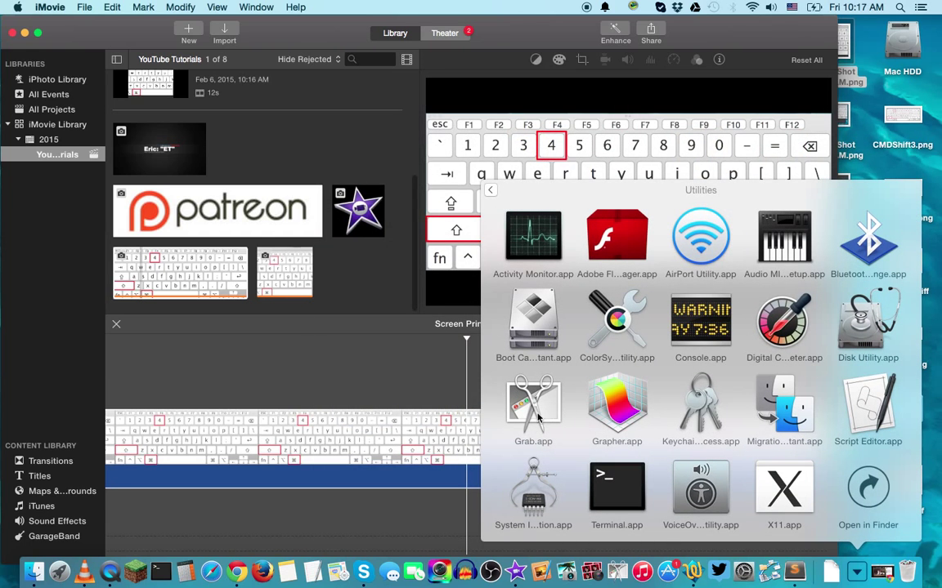